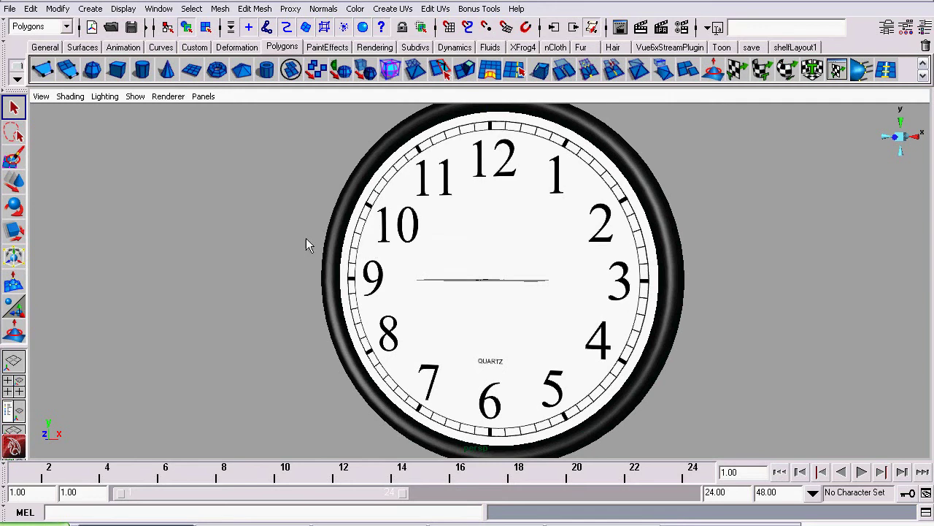
Step: Show the layer editor and turn on visibility of the images layer holding the clock reference planes
{"action": "left_click_drag", "start_coordinate": [309, 240], "coordinate": [453, 279], "text": "alt"}
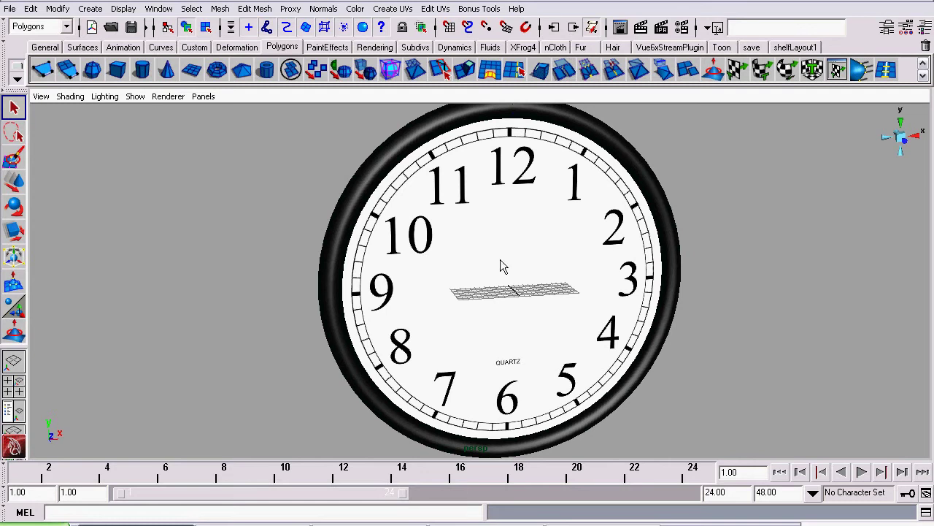
{"action": "left_click", "coordinate": [924, 29]}
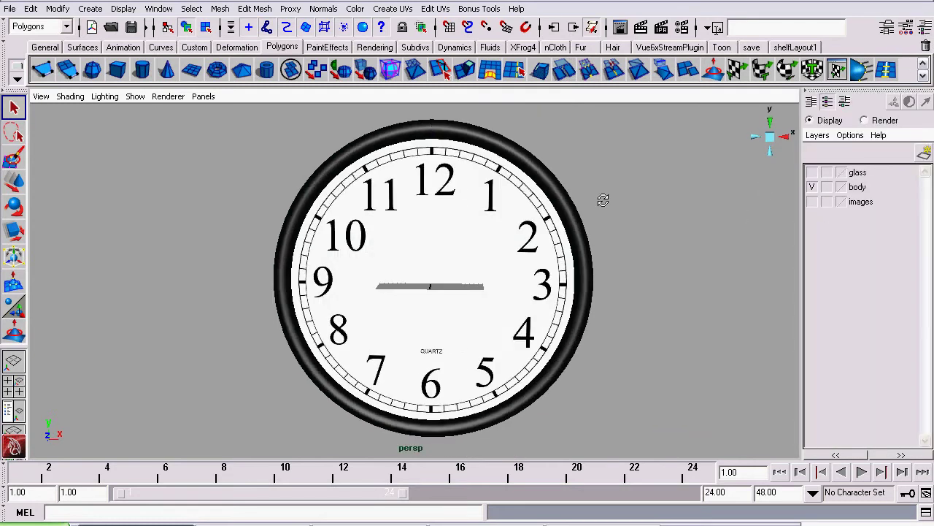
{"action": "left_click", "coordinate": [813, 205]}
{"action": "left_click_drag", "start_coordinate": [531, 163], "coordinate": [549, 208], "text": "alt"}
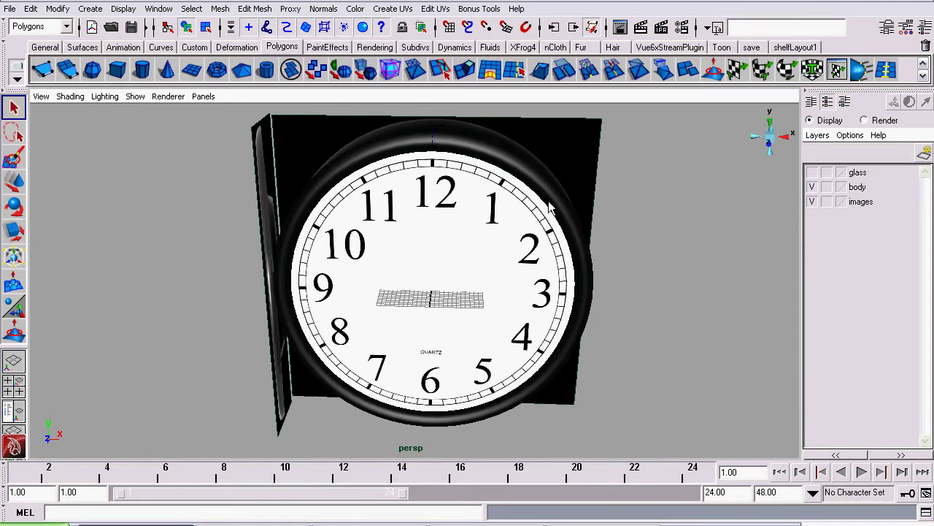
Step: Create a polygon pipe along the Z axis with 40 axis divisions
{"action": "left_click", "coordinate": [89, 8]}
{"action": "mouse_move", "coordinate": [191, 43]}
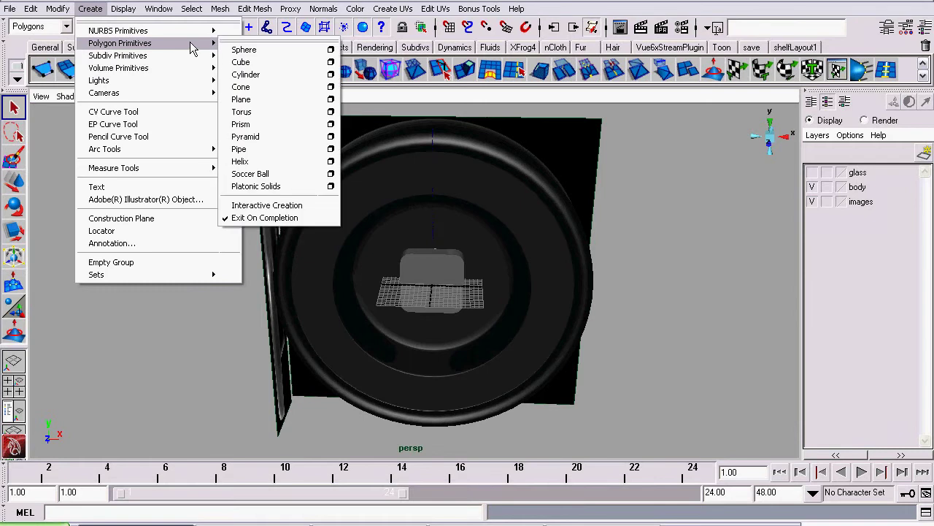
{"action": "left_click", "coordinate": [330, 149]}
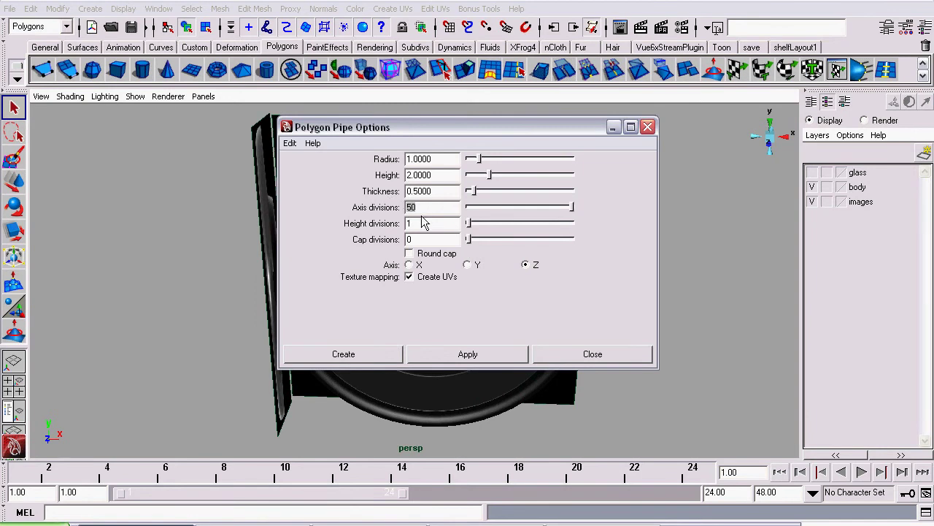
{"action": "type", "text": "40"}
{"action": "left_click", "coordinate": [433, 222]}
{"action": "left_click", "coordinate": [355, 356]}
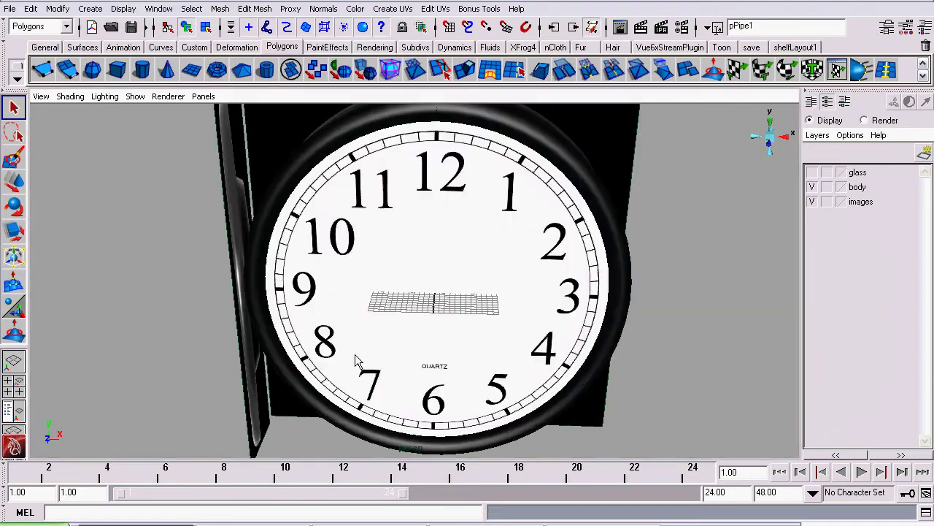
Step: Switch to a front wireframe view that shows the pipe over the clock reference image
{"action": "scroll", "coordinate": [355, 354], "scroll_direction": "up", "scroll_amount": 2}
{"action": "left_click", "coordinate": [13, 181]}
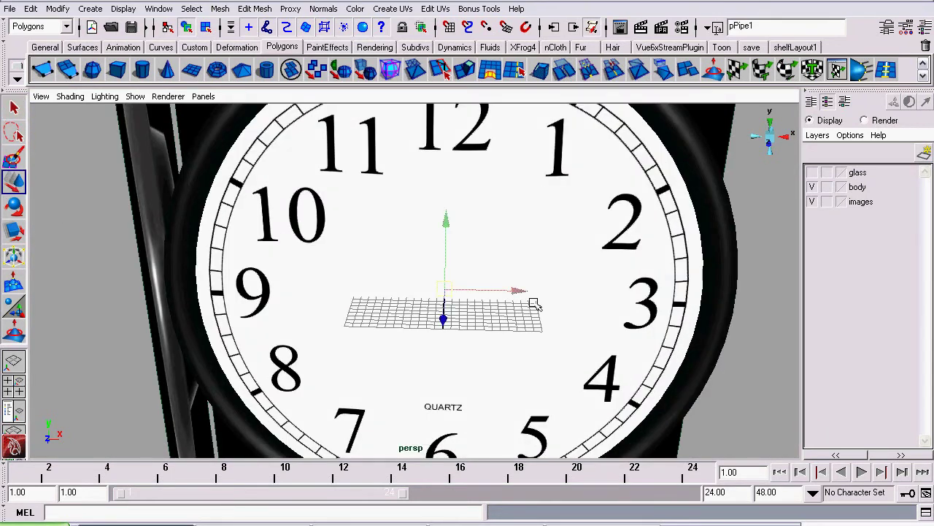
{"action": "left_click_drag", "start_coordinate": [574, 313], "coordinate": [526, 323], "text": "alt"}
{"action": "left_click", "coordinate": [321, 324]}
{"action": "left_click", "coordinate": [769, 146]}
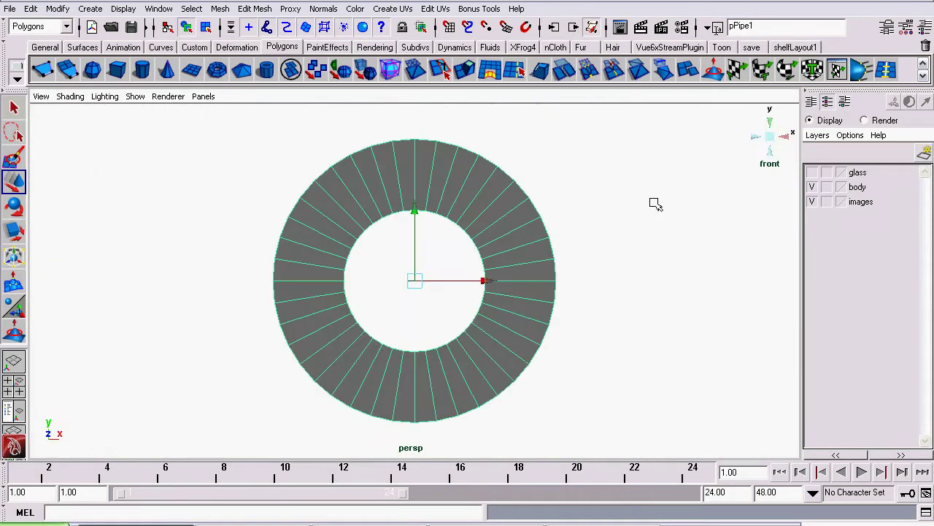
{"action": "left_click", "coordinate": [73, 97]}
{"action": "left_click", "coordinate": [81, 117]}
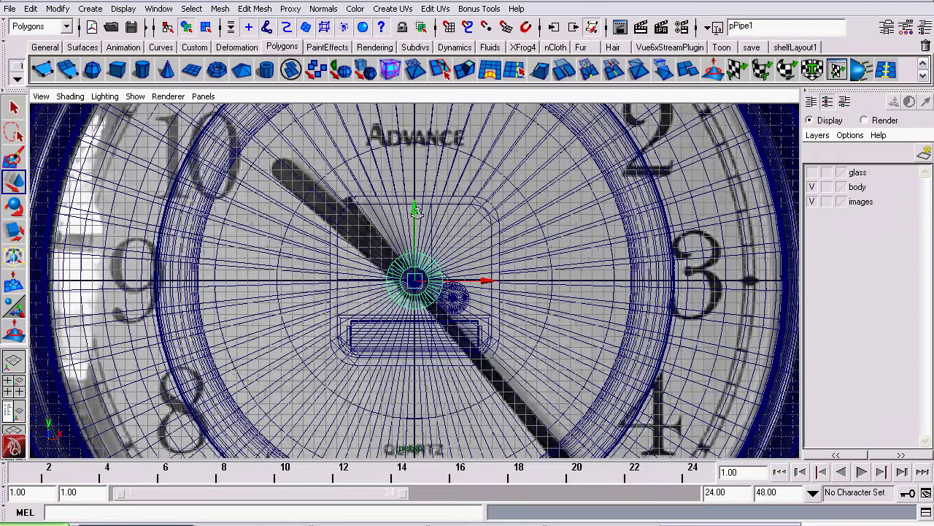
{"action": "right_click_drag", "start_coordinate": [416, 211], "coordinate": [395, 204], "text": "alt"}
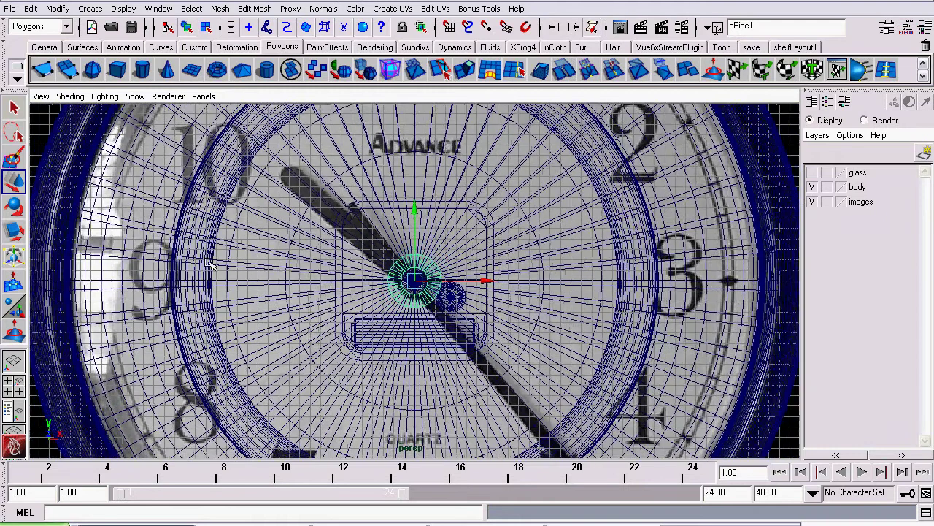
Step: Scale the pipe down uniformly to roughly the size of the gold hub cap in the reference image
{"action": "left_click", "coordinate": [13, 232]}
{"action": "scroll", "coordinate": [367, 358], "scroll_direction": "up", "scroll_amount": 8}
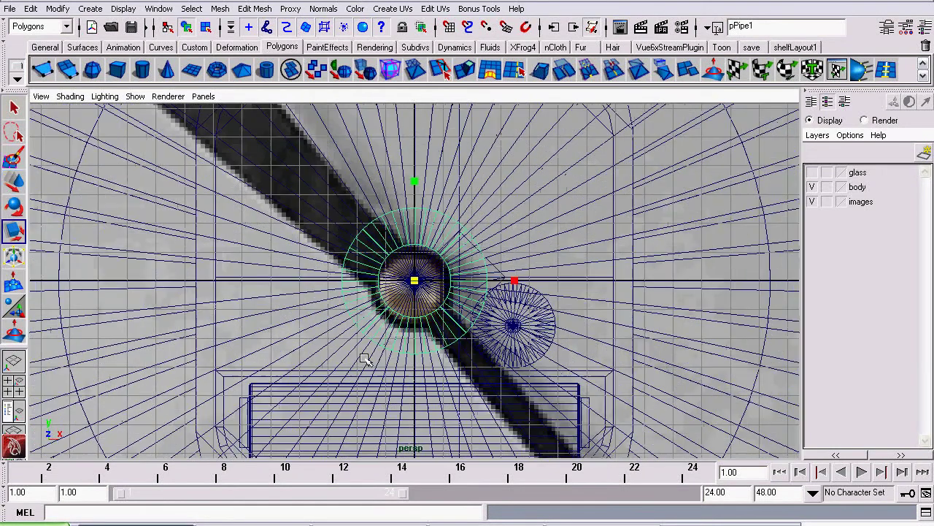
{"action": "scroll", "coordinate": [616, 283], "scroll_direction": "up", "scroll_amount": 1}
{"action": "middle_click_drag", "start_coordinate": [663, 271], "coordinate": [583, 272]}
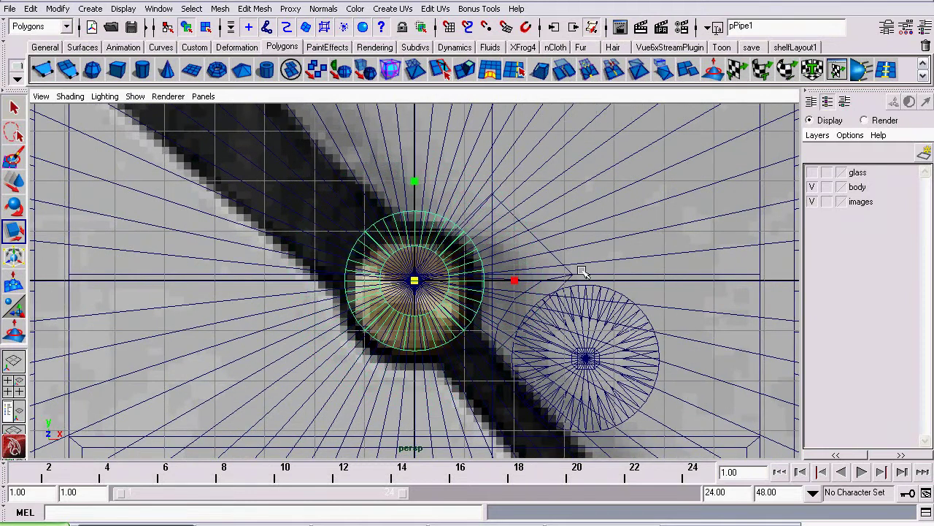
{"action": "scroll", "coordinate": [583, 272], "scroll_direction": "up", "scroll_amount": 1}
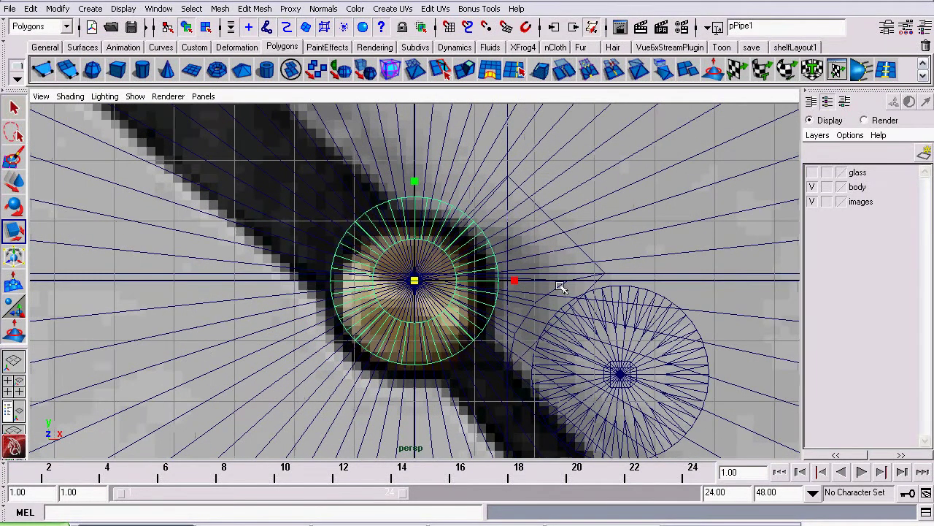
Step: Examine how the scaled pipe's outline and centre line up with the hands' hub in the reference image
{"action": "left_click", "coordinate": [11, 182]}
{"action": "scroll", "coordinate": [333, 288], "scroll_direction": "up", "scroll_amount": 1}
{"action": "middle_click_drag", "start_coordinate": [325, 273], "coordinate": [466, 406], "text": "alt"}
{"action": "scroll", "coordinate": [549, 359], "scroll_direction": "down", "scroll_amount": 8}
{"action": "scroll", "coordinate": [570, 364], "scroll_direction": "up", "scroll_amount": 4}
{"action": "middle_click_drag", "start_coordinate": [571, 365], "coordinate": [492, 292], "text": "alt"}
{"action": "scroll", "coordinate": [492, 292], "scroll_direction": "up", "scroll_amount": 4}
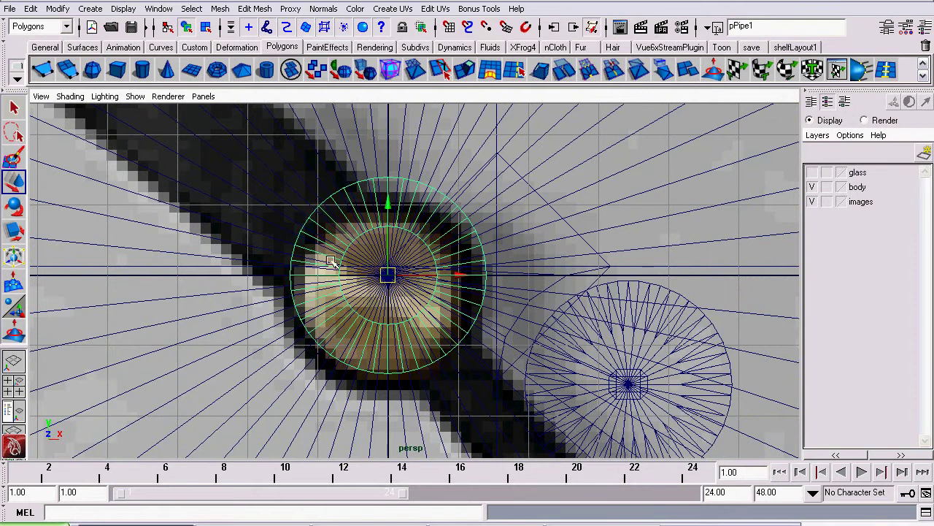
{"action": "middle_click_drag", "start_coordinate": [331, 260], "coordinate": [419, 282], "text": "alt"}
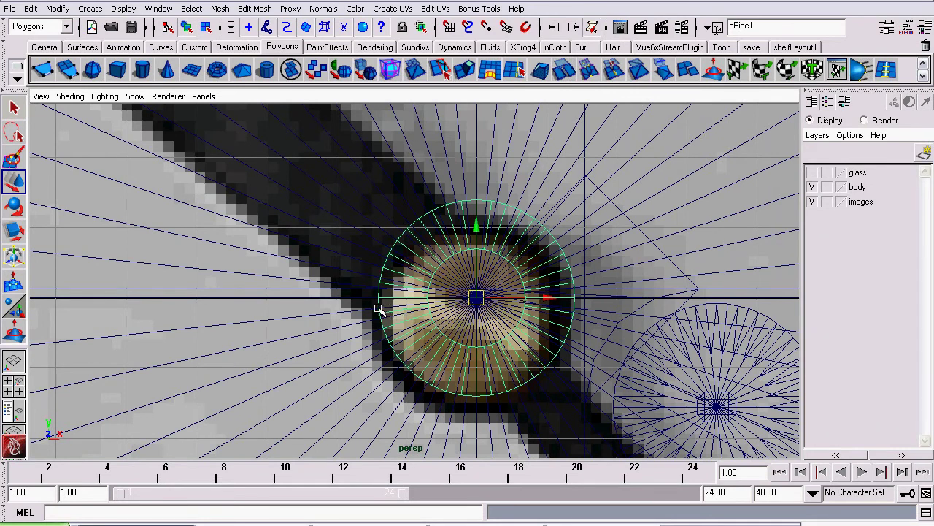
{"action": "right_click_drag", "start_coordinate": [494, 325], "coordinate": [454, 324], "text": "alt"}
{"action": "middle_click_drag", "start_coordinate": [393, 294], "coordinate": [371, 305], "text": "alt"}
{"action": "right_click_drag", "start_coordinate": [456, 326], "coordinate": [450, 361], "text": "alt"}
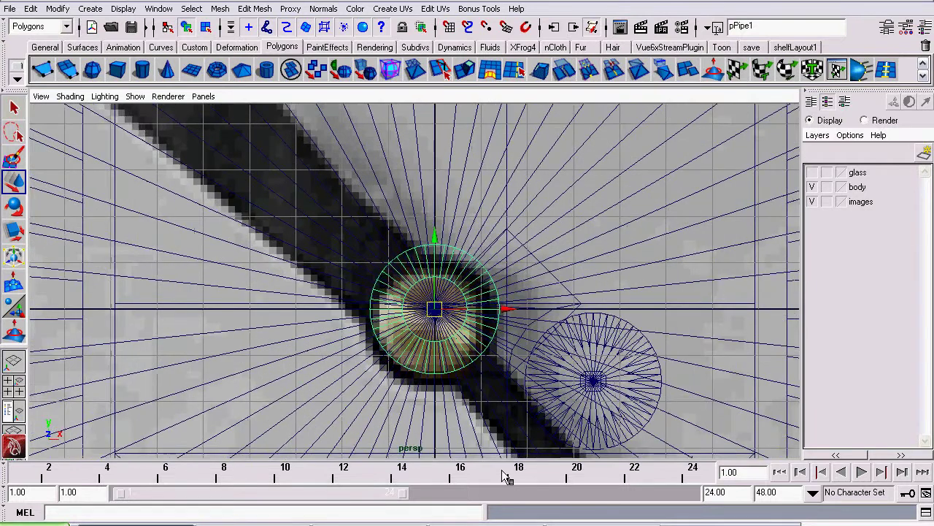
Step: Switch to the image viewer, study the stacked discs in the close-up photo of the clock hands, and return to Maya
{"action": "left_click", "coordinate": [491, 524]}
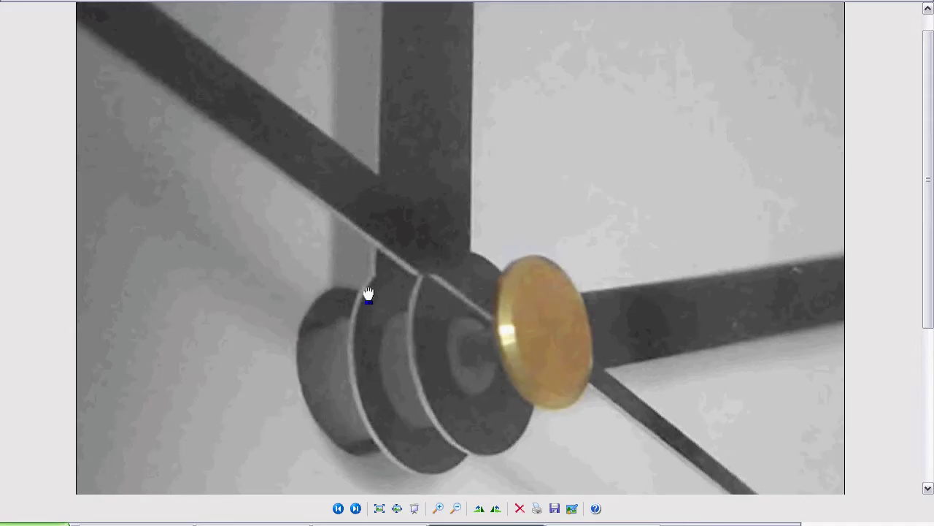
{"action": "scroll", "coordinate": [367, 263], "scroll_direction": "down", "scroll_amount": 3}
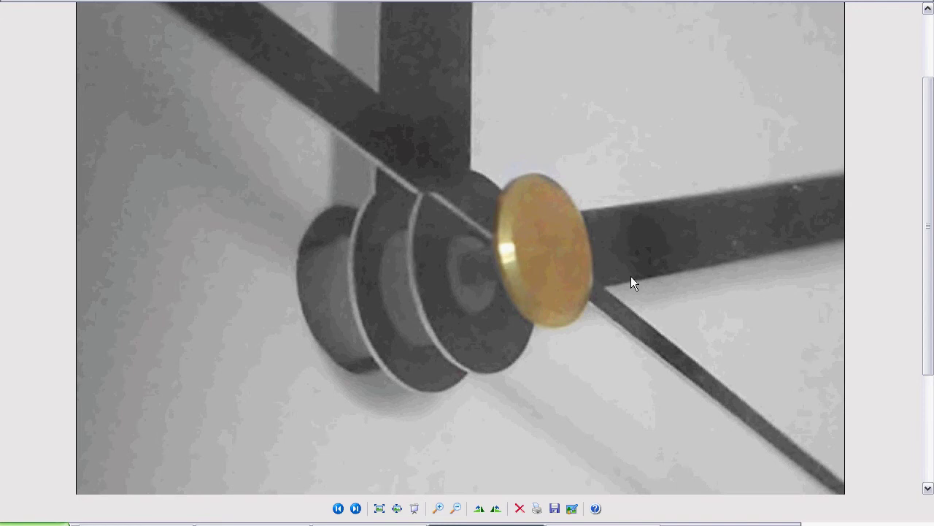
{"action": "scroll", "coordinate": [511, 357], "scroll_direction": "up", "scroll_amount": 3}
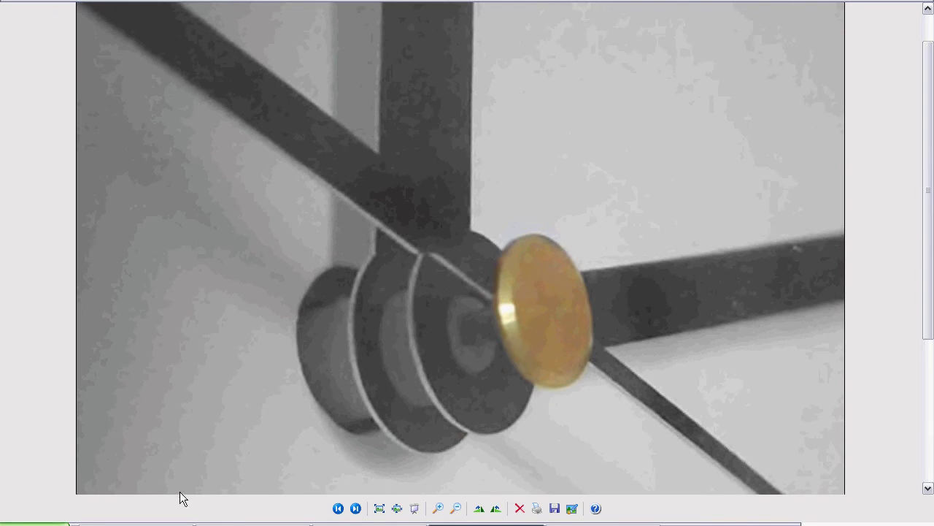
{"action": "left_click", "coordinate": [179, 522]}
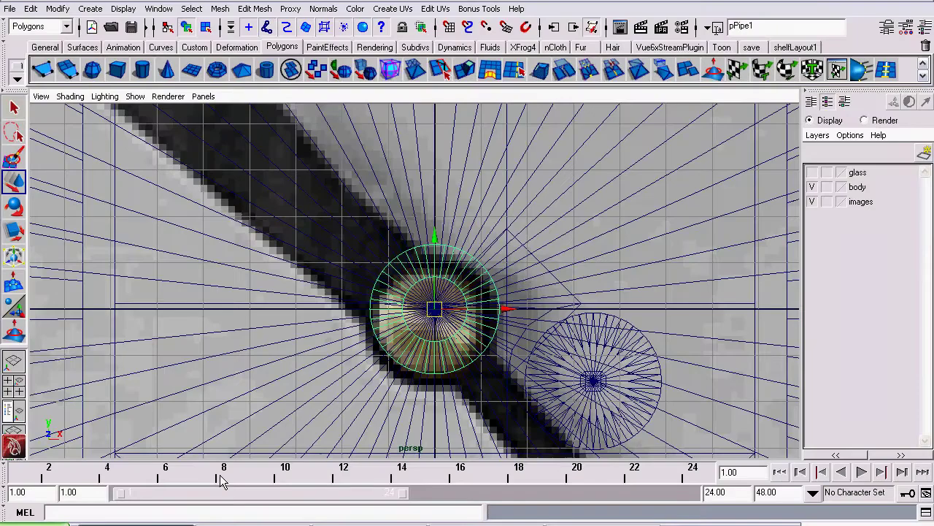
Step: Return to an angled perspective view and display all objects smooth shaded
{"action": "right_click_drag", "start_coordinate": [693, 179], "coordinate": [557, 259], "text": "alt"}
{"action": "left_click", "coordinate": [772, 137]}
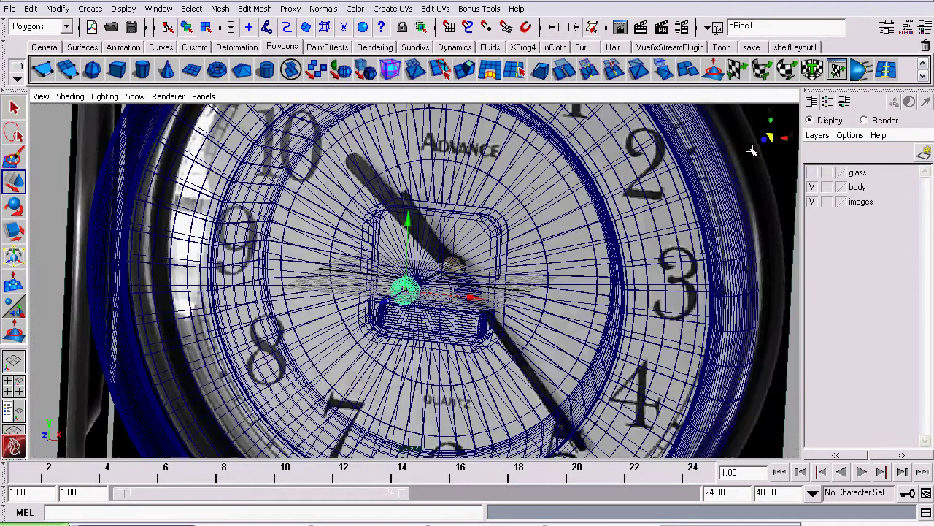
{"action": "left_click", "coordinate": [73, 96]}
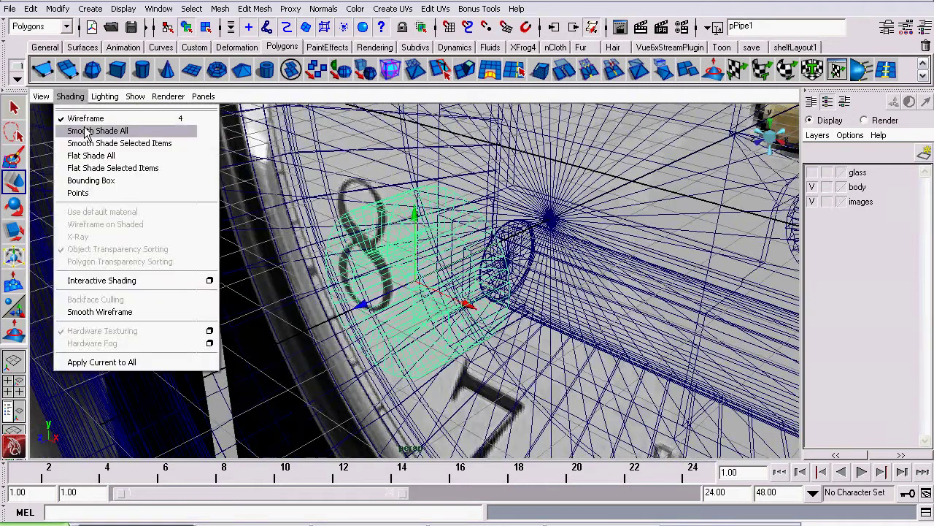
{"action": "left_click", "coordinate": [76, 127]}
{"action": "left_click_drag", "start_coordinate": [402, 207], "coordinate": [255, 211], "text": "alt"}
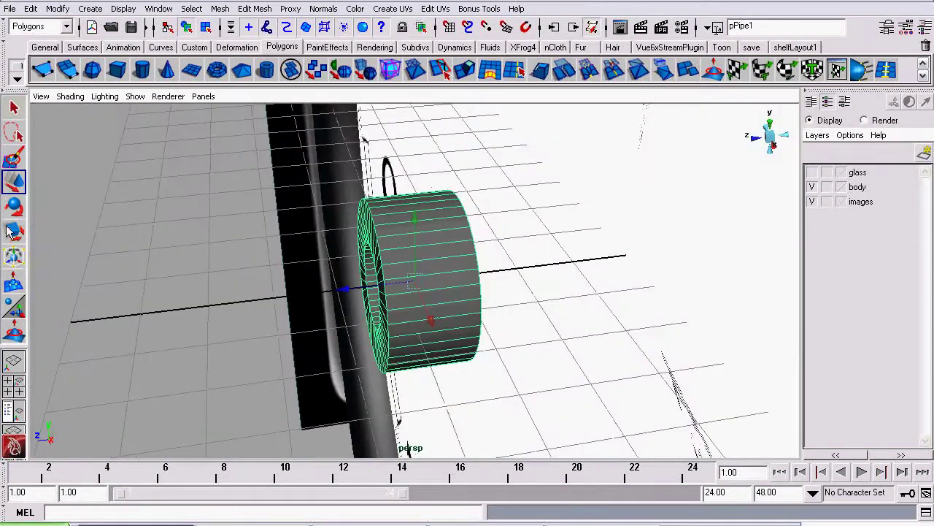
Step: Scale the pipe along the Z axis to flatten it into a thin ring
{"action": "key", "text": "r"}
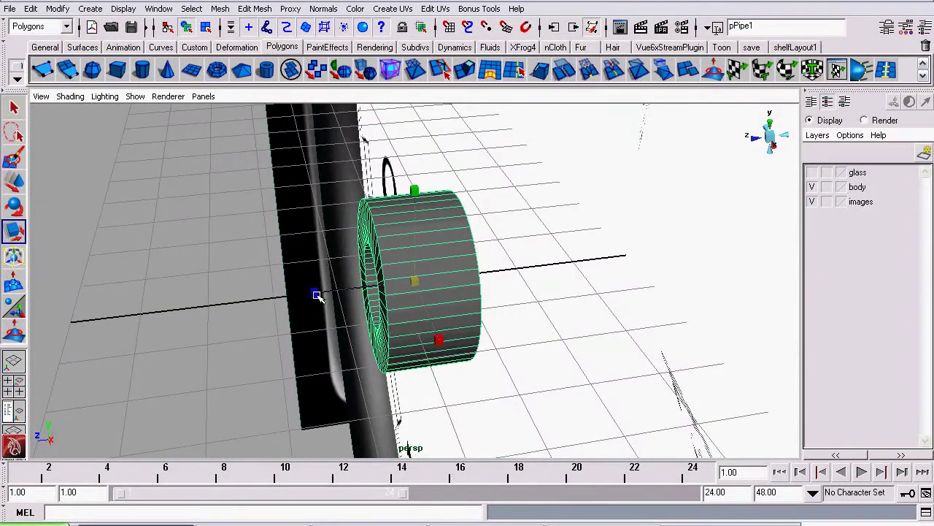
{"action": "left_click_drag", "start_coordinate": [315, 295], "coordinate": [471, 346]}
{"action": "left_click_drag", "start_coordinate": [495, 312], "coordinate": [464, 297]}
Step: Duplicate the thin ring twice, moving each copy forward along the Z axis to form three spaced rings
{"action": "left_click_drag", "start_coordinate": [594, 252], "coordinate": [369, 288], "text": "alt"}
{"action": "left_click", "coordinate": [13, 183]}
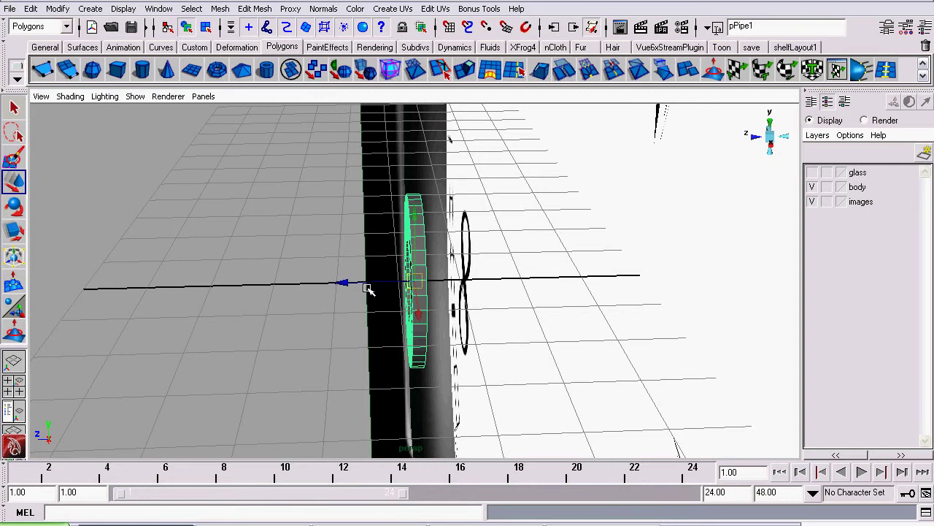
{"action": "key", "text": "ctrl+d"}
{"action": "left_click_drag", "start_coordinate": [349, 285], "coordinate": [312, 285]}
{"action": "left_click", "coordinate": [31, 9]}
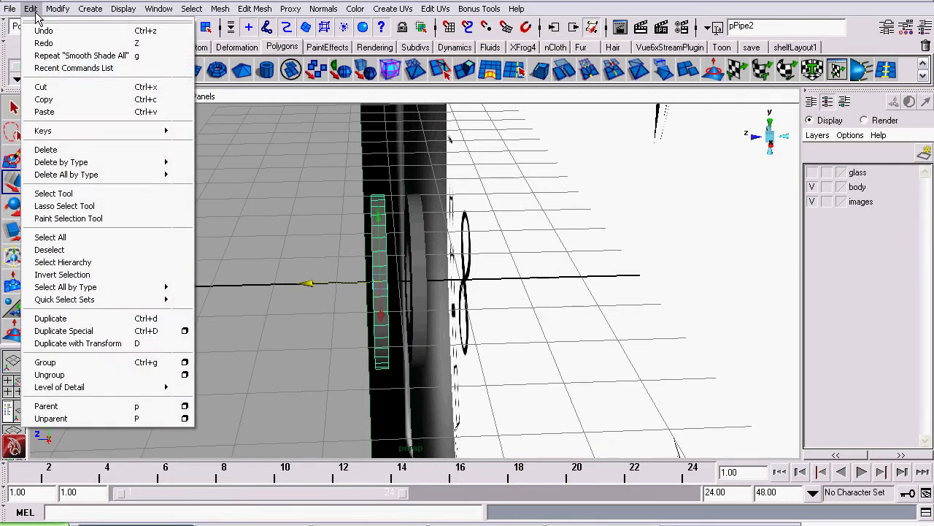
{"action": "left_click", "coordinate": [106, 321]}
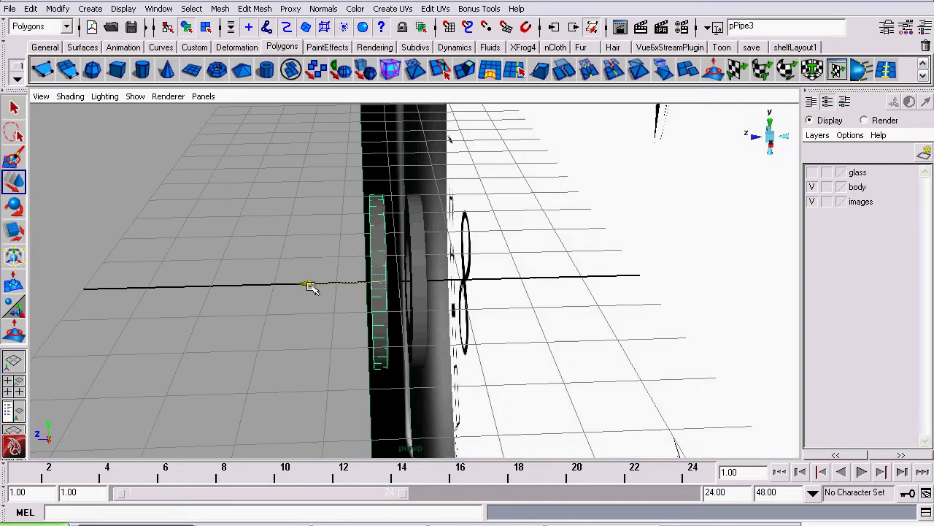
{"action": "left_click_drag", "start_coordinate": [305, 285], "coordinate": [273, 280]}
{"action": "left_click_drag", "start_coordinate": [233, 237], "coordinate": [648, 328], "text": "alt"}
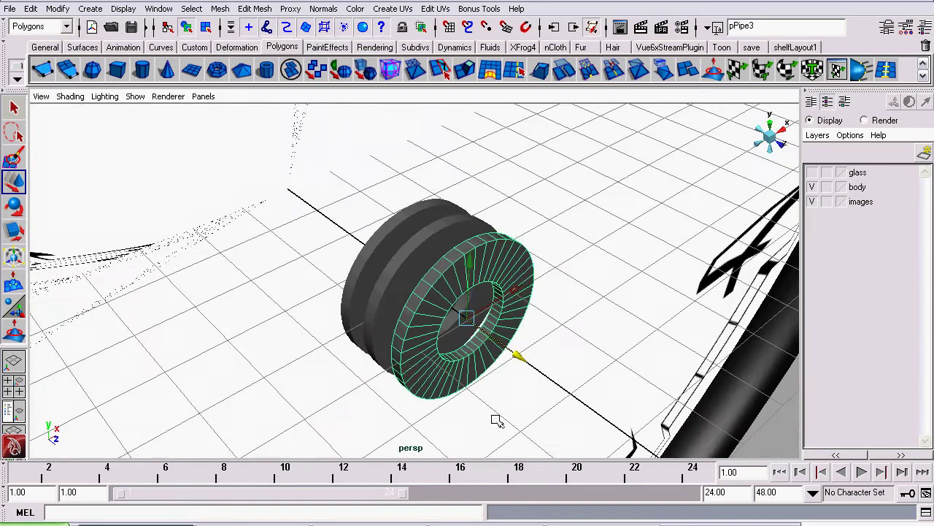
{"action": "scroll", "coordinate": [415, 342], "scroll_direction": "up", "scroll_amount": 4}
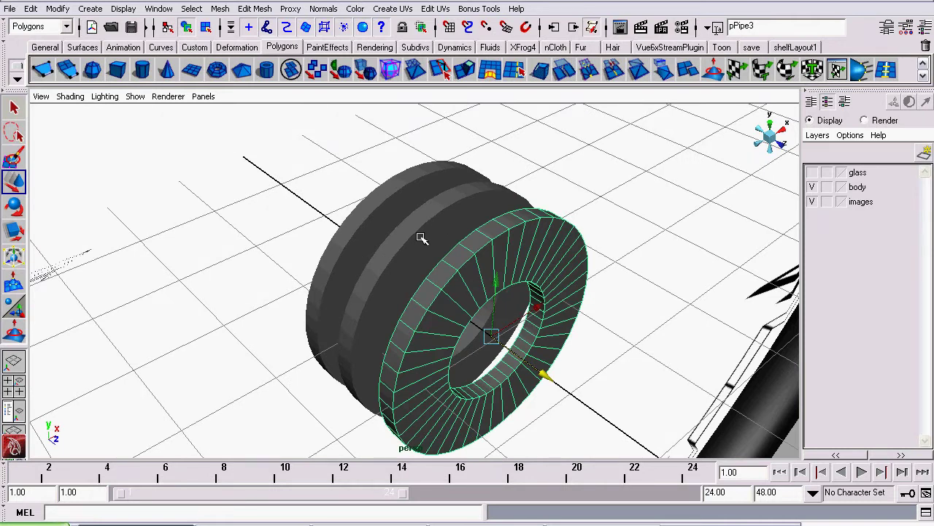
Step: Select the middle and front rings together and scale them slightly smaller than the rear ring
{"action": "left_click", "coordinate": [421, 238]}
{"action": "left_click_drag", "start_coordinate": [361, 302], "coordinate": [119, 241], "text": "alt"}
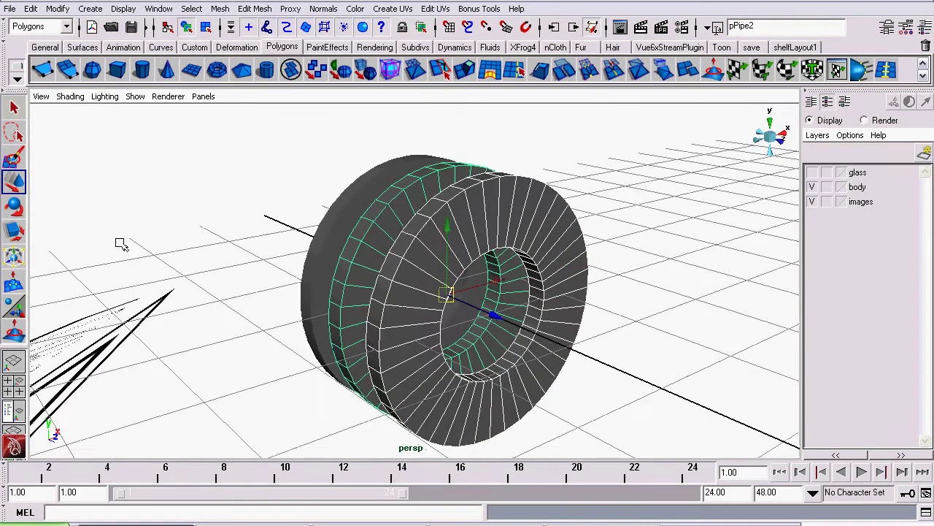
{"action": "left_click", "coordinate": [13, 232]}
{"action": "middle_click_drag", "start_coordinate": [319, 312], "coordinate": [288, 311]}
Step: Try a uniform rescale of the middle and front rings
{"action": "left_click_drag", "start_coordinate": [380, 348], "coordinate": [606, 419], "text": "alt"}
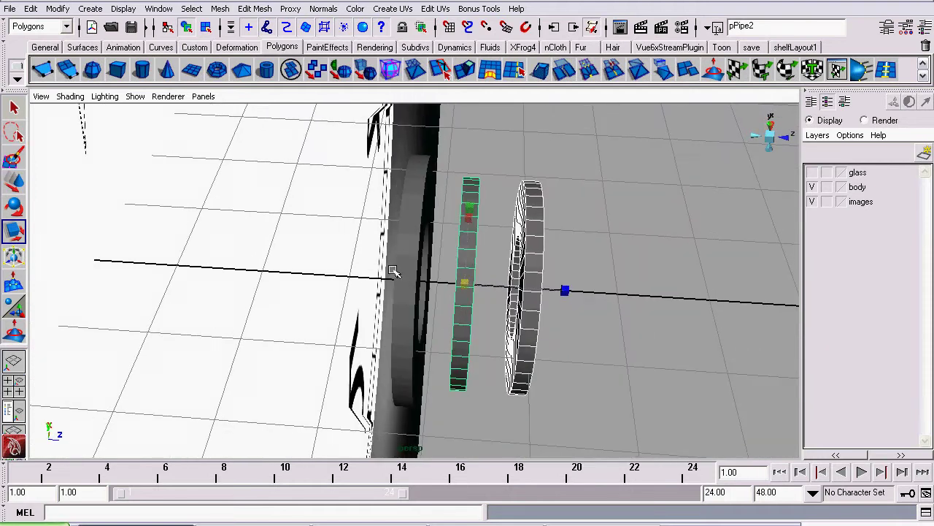
{"action": "left_click_drag", "start_coordinate": [463, 282], "coordinate": [524, 343]}
{"action": "key", "text": "ctrl+z"}
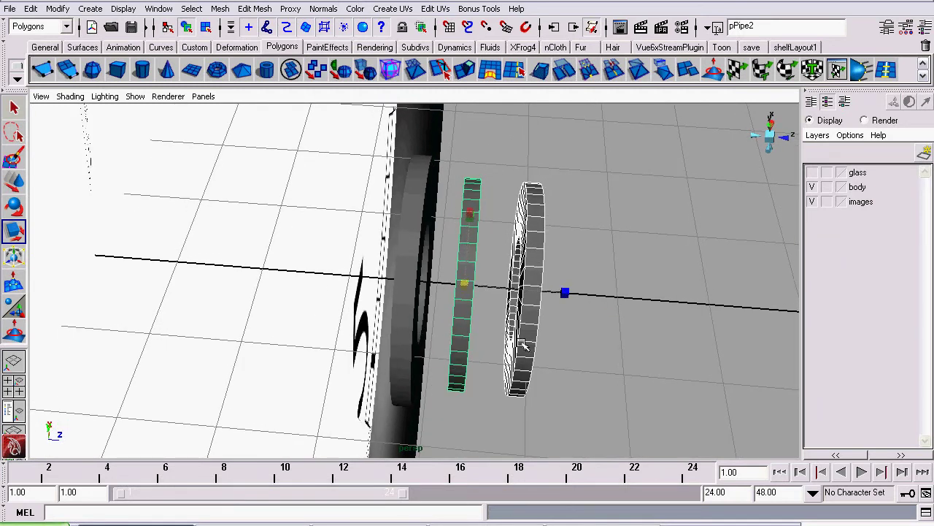
Step: Try reducing the diameter of the middle and front rings by scaling them across X and Y
{"action": "left_click_drag", "start_coordinate": [412, 257], "coordinate": [593, 346], "text": "alt"}
{"action": "left_click_drag", "start_coordinate": [440, 310], "coordinate": [486, 313], "text": "alt"}
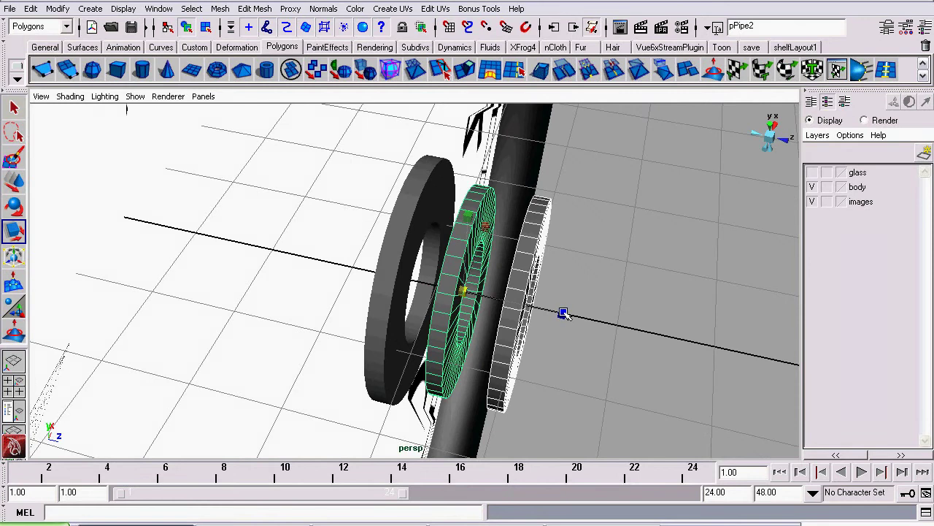
{"action": "mouse_move", "coordinate": [563, 313]}
{"action": "left_mouse_down"}
{"action": "mouse_move", "coordinate": [503, 311]}
{"action": "mouse_move", "coordinate": [554, 310]}
{"action": "left_mouse_up"}
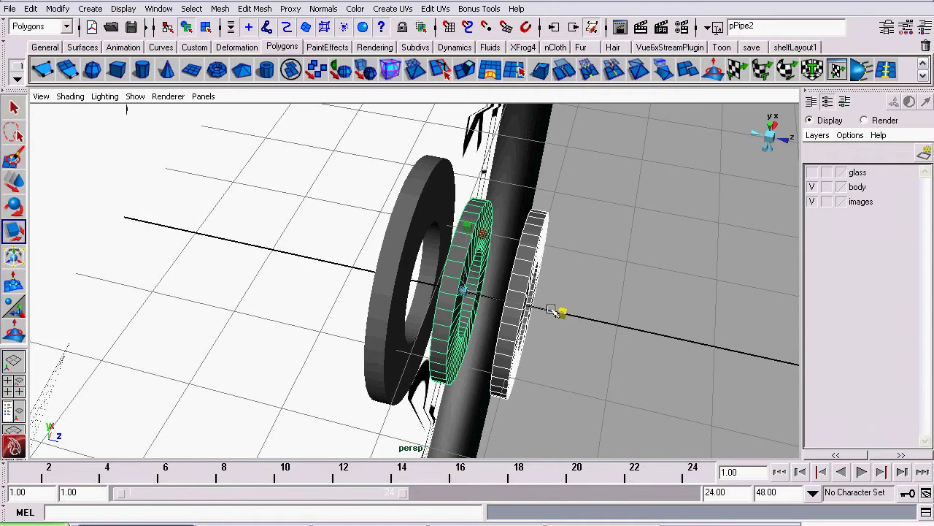
{"action": "left_click_drag", "start_coordinate": [557, 311], "coordinate": [370, 195], "text": "alt"}
{"action": "left_click", "coordinate": [519, 249]}
{"action": "left_click_drag", "start_coordinate": [473, 300], "coordinate": [555, 325], "text": "alt"}
{"action": "key", "text": "ctrl+z"}
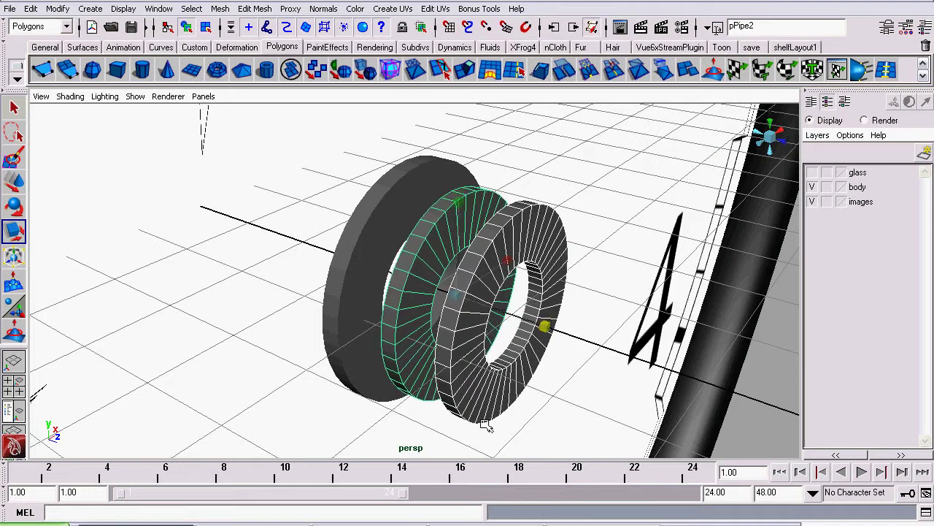
Step: Check the hands' reference photo, select the front ring and scale its diameter down so it is clearly smaller than the other two
{"action": "left_click", "coordinate": [467, 524]}
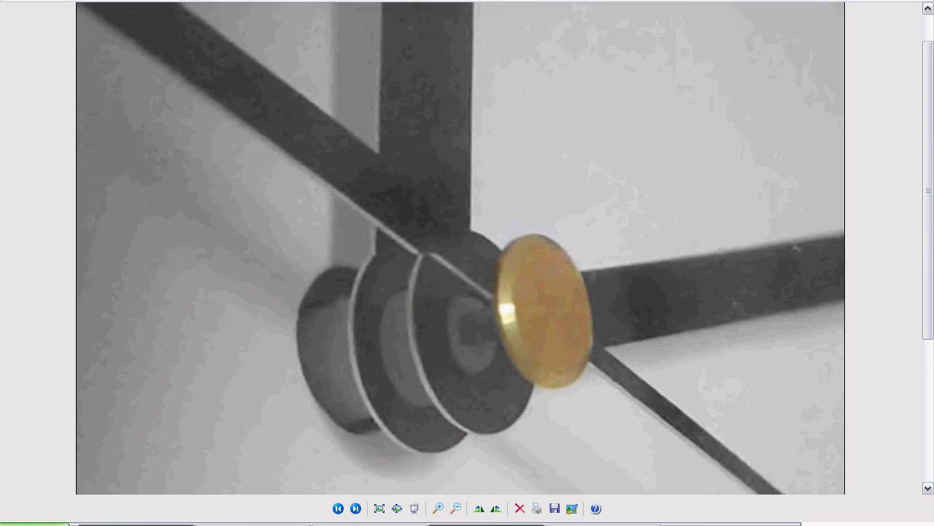
{"action": "left_click", "coordinate": [208, 523]}
{"action": "left_click_drag", "start_coordinate": [604, 170], "coordinate": [595, 200], "text": "alt"}
{"action": "left_click", "coordinate": [530, 225]}
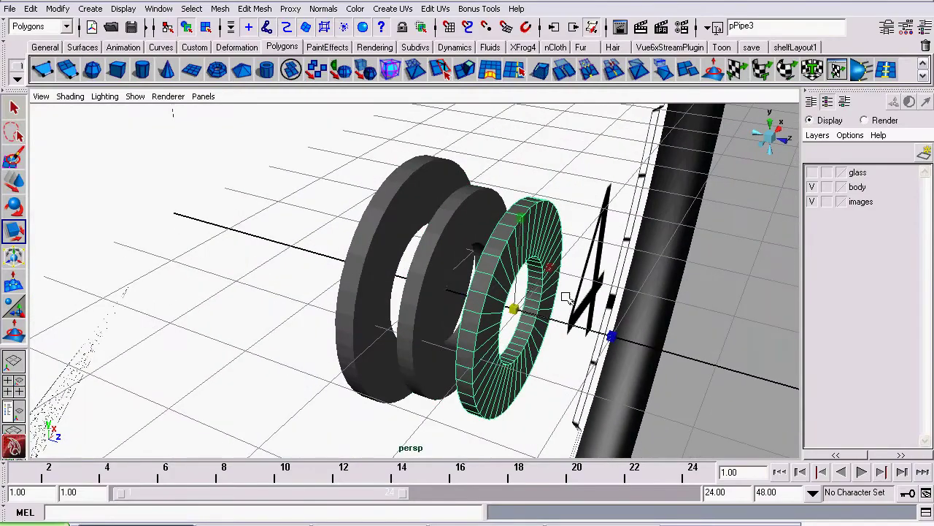
{"action": "left_click_drag", "start_coordinate": [609, 334], "coordinate": [589, 329]}
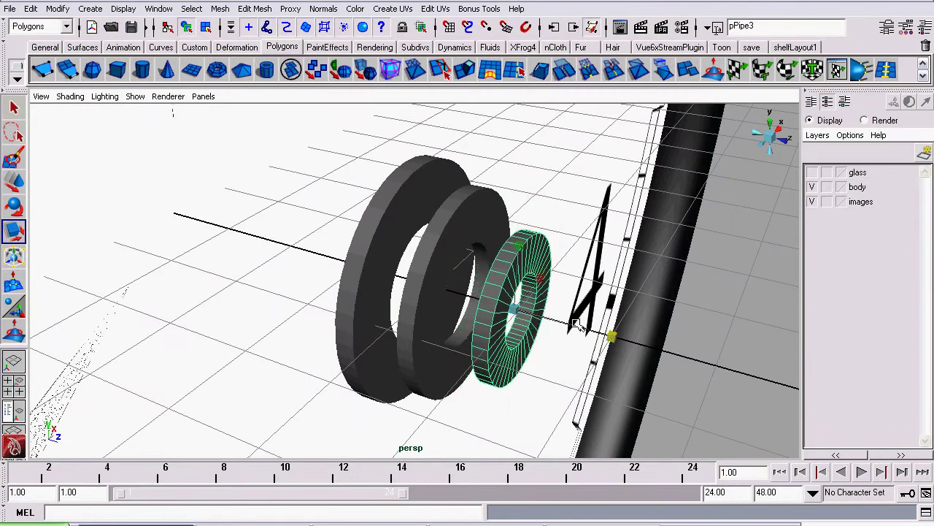
{"action": "left_click_drag", "start_coordinate": [404, 238], "coordinate": [614, 350], "text": "alt"}
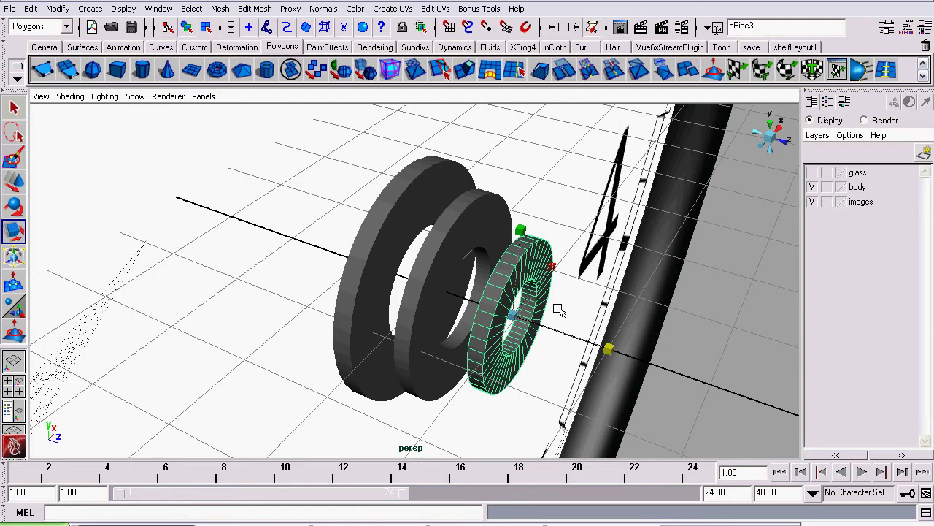
Step: Look at the clock from the front, select the rear ring and display the model as wireframe over the reference image
{"action": "left_click", "coordinate": [773, 145]}
{"action": "left_click", "coordinate": [787, 141]}
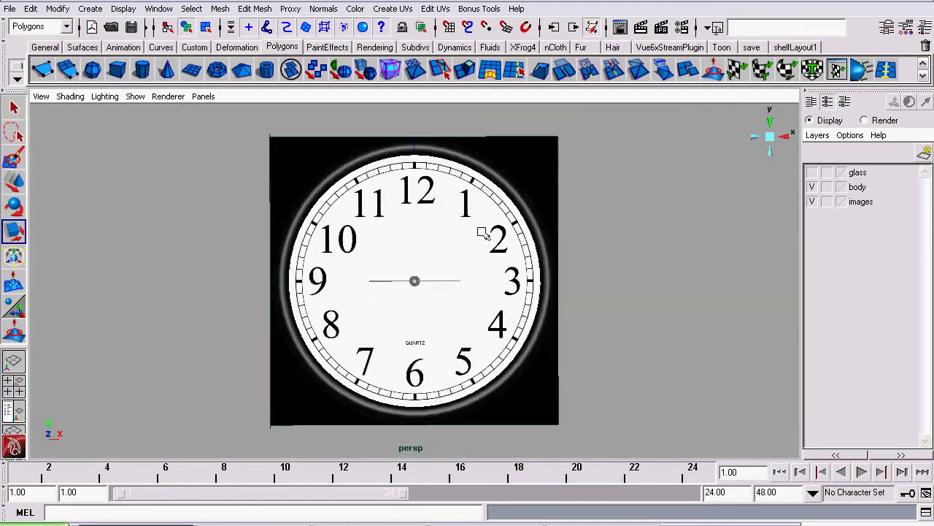
{"action": "left_click", "coordinate": [404, 157]}
{"action": "middle_click_drag", "start_coordinate": [267, 144], "coordinate": [265, 259], "text": "alt"}
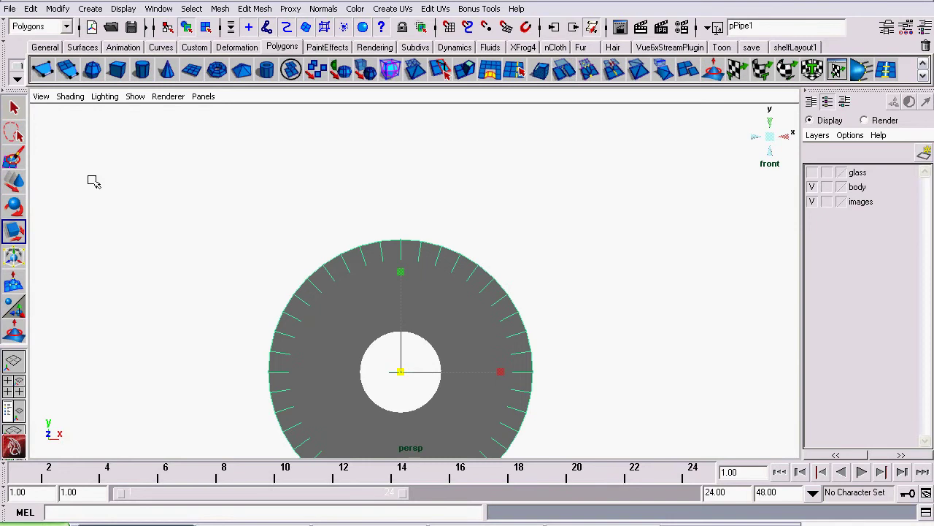
{"action": "left_click", "coordinate": [71, 97]}
{"action": "left_click", "coordinate": [92, 117]}
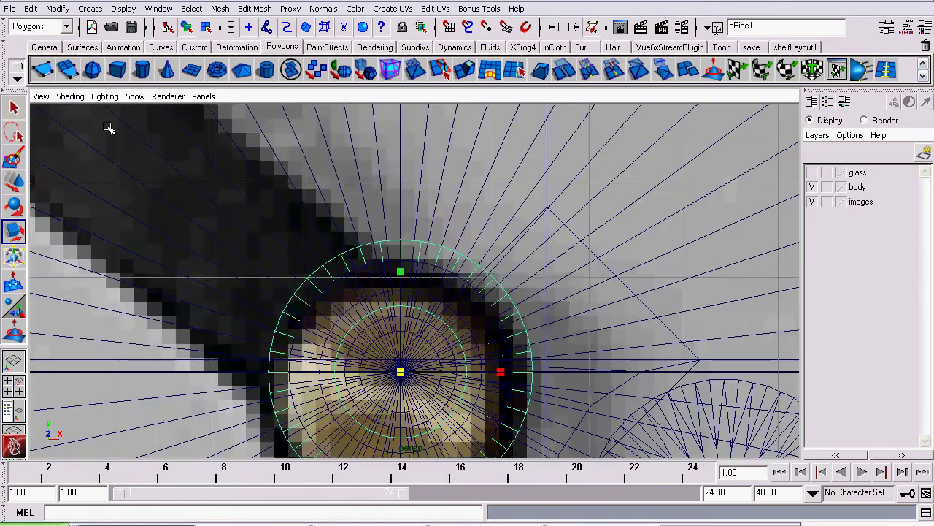
Step: Select the ten outer rim faces along the upper arc of the rear ring, matching the width of the reference hand
{"action": "scroll", "coordinate": [423, 214], "scroll_direction": "down", "scroll_amount": 1}
{"action": "middle_click_drag", "start_coordinate": [407, 207], "coordinate": [392, 273], "text": "alt"}
{"action": "scroll", "coordinate": [391, 273], "scroll_direction": "up", "scroll_amount": 2}
{"action": "right_click_drag", "start_coordinate": [395, 314], "coordinate": [260, 172], "text": "alt"}
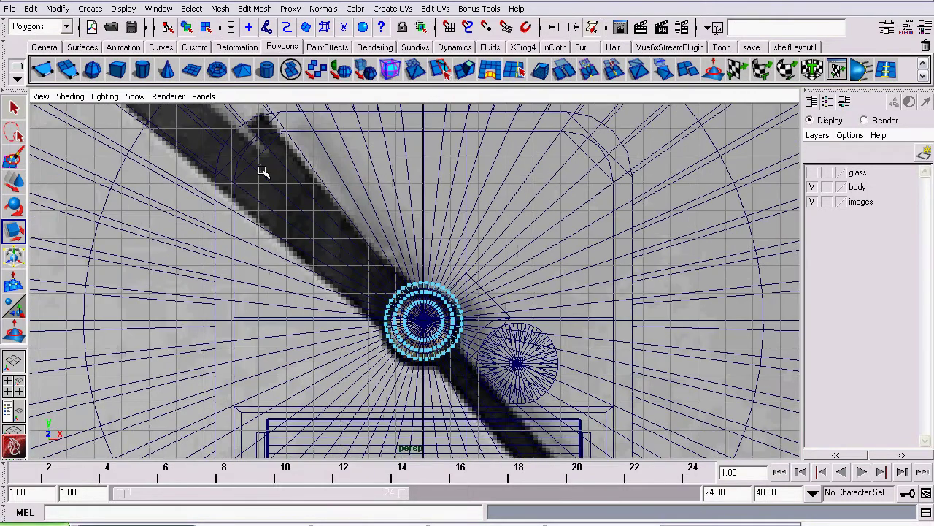
{"action": "middle_click_drag", "start_coordinate": [320, 246], "coordinate": [457, 315], "text": "alt"}
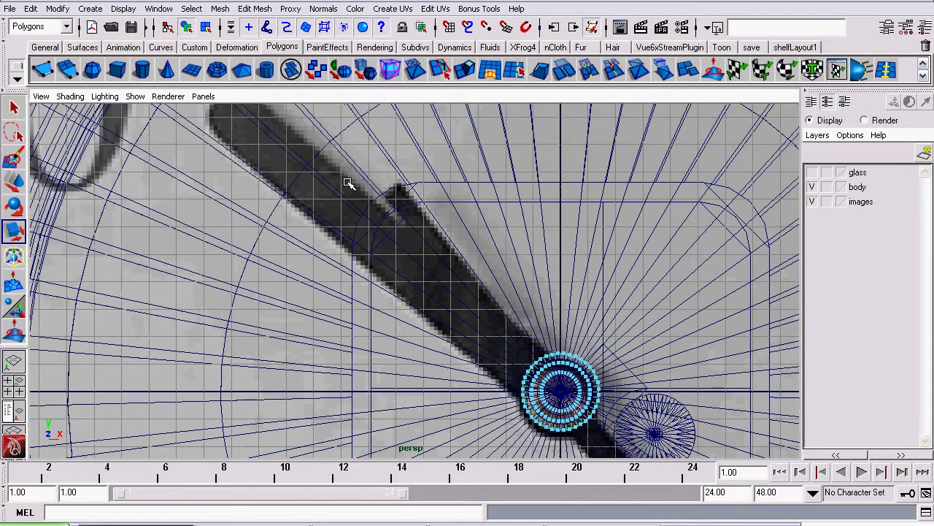
{"action": "middle_click_drag", "start_coordinate": [613, 298], "coordinate": [469, 221], "text": "alt"}
{"action": "right_click_drag", "start_coordinate": [296, 234], "coordinate": [451, 224], "text": "alt"}
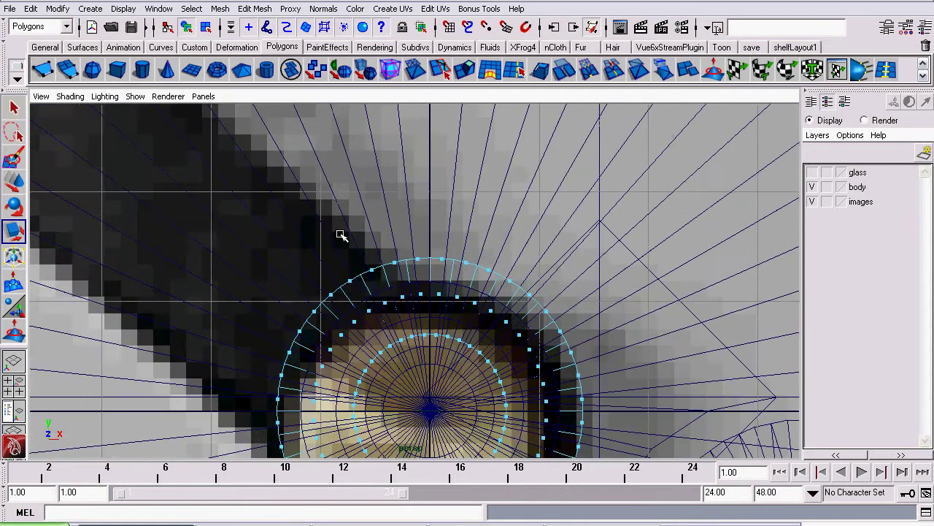
{"action": "left_click_drag", "start_coordinate": [592, 289], "coordinate": [593, 289]}
{"action": "right_click_drag", "start_coordinate": [565, 286], "coordinate": [582, 310], "text": "alt"}
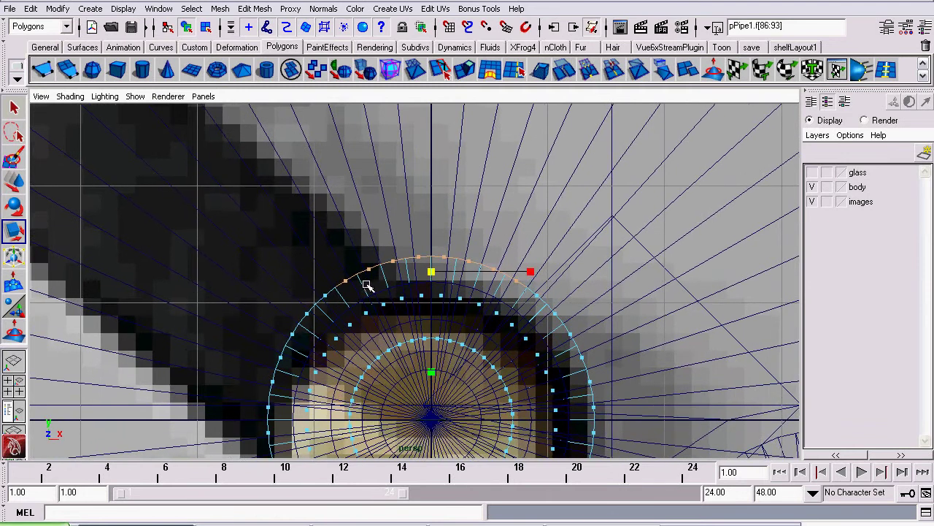
{"action": "left_click", "coordinate": [557, 302]}
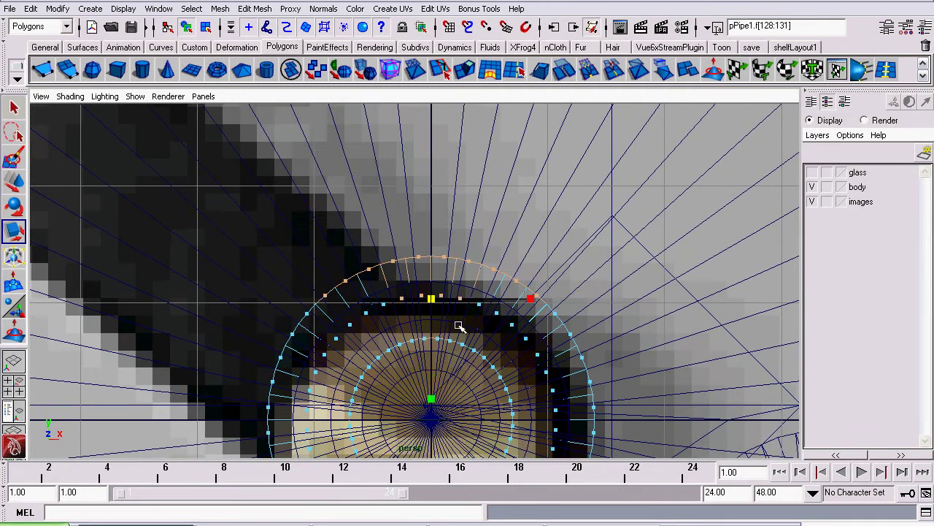
{"action": "left_click", "coordinate": [385, 261]}
{"action": "middle_click_drag", "start_coordinate": [426, 221], "coordinate": [401, 320], "text": "alt"}
Step: Extrude the selected rim faces and move them straight up along Y to form a long clock hand
{"action": "left_click", "coordinate": [15, 182]}
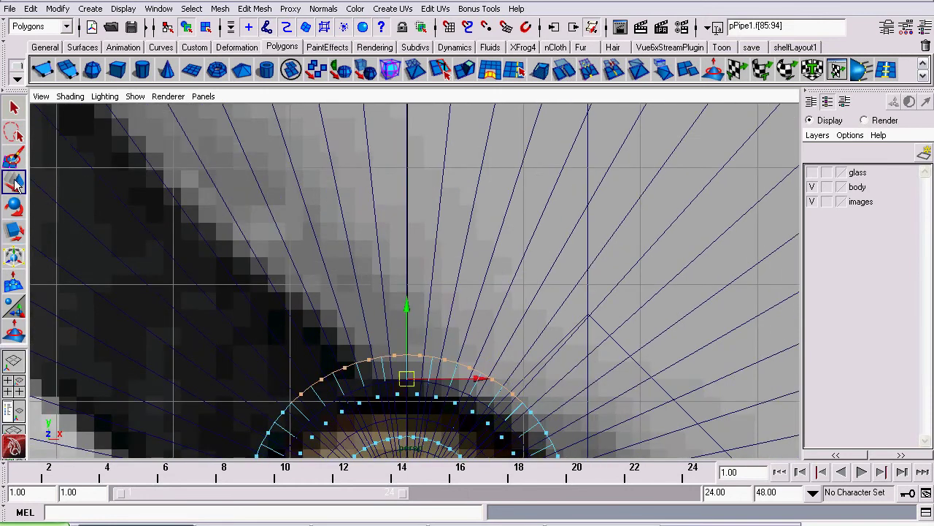
{"action": "left_click", "coordinate": [255, 9]}
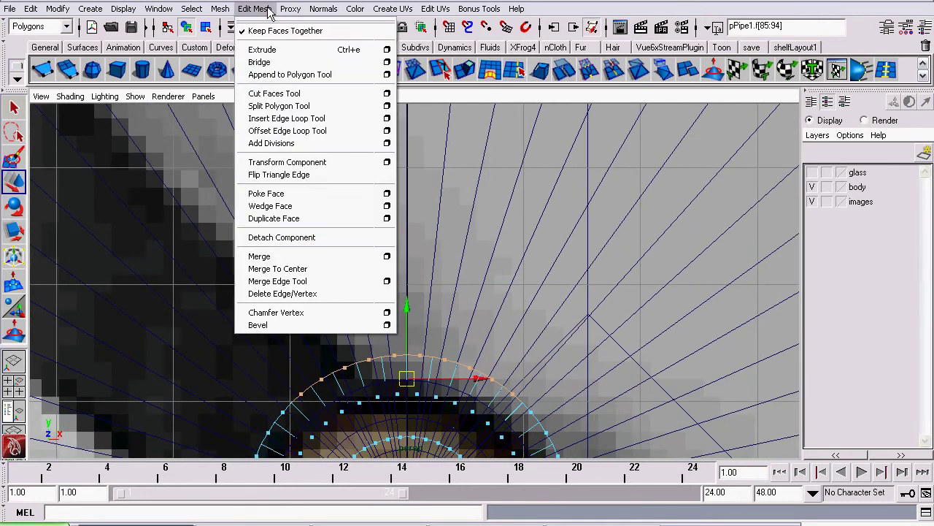
{"action": "left_click", "coordinate": [261, 50]}
{"action": "scroll", "coordinate": [194, 201], "scroll_direction": "down", "scroll_amount": 5}
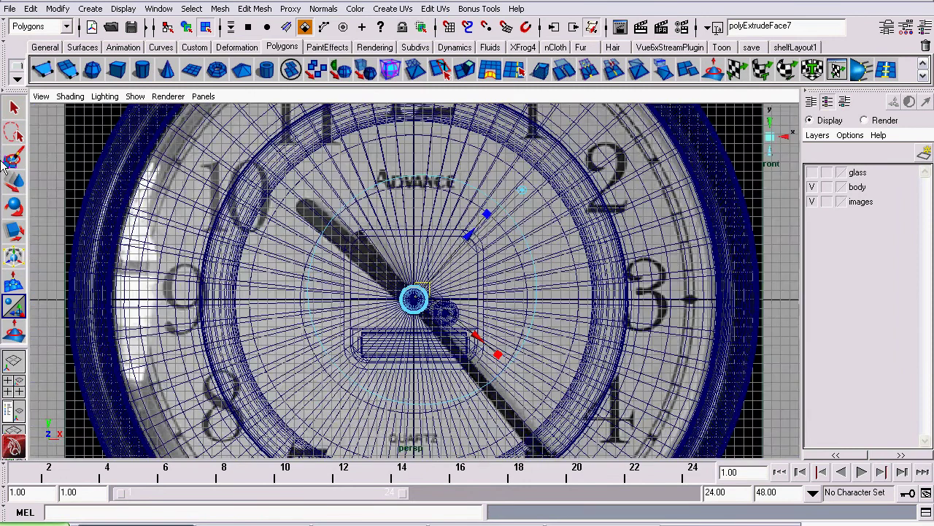
{"action": "left_click", "coordinate": [13, 182]}
{"action": "scroll", "coordinate": [395, 227], "scroll_direction": "up", "scroll_amount": 2}
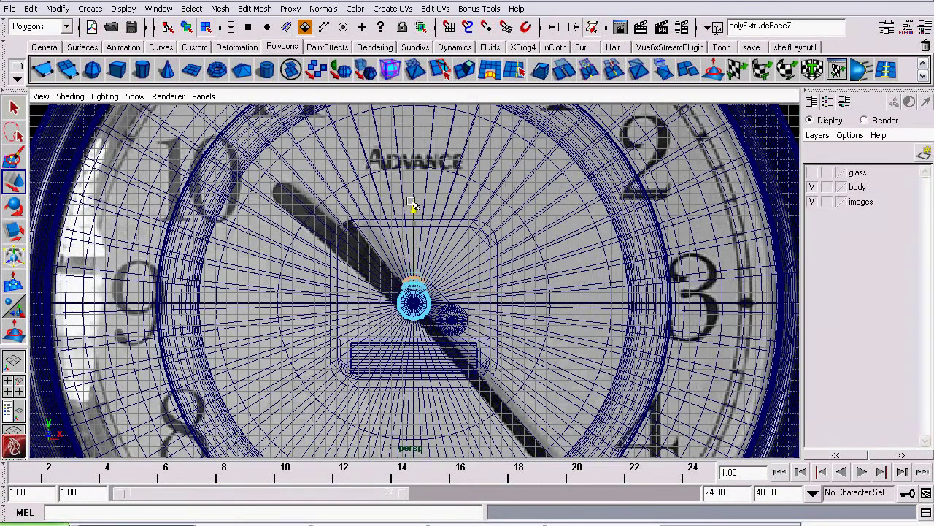
{"action": "left_click_drag", "start_coordinate": [411, 204], "coordinate": [389, 69]}
Step: Try rotating the whole hand about the hub onto the reference hand pointing at 10 to compare lengths, and undo the rotation
{"action": "middle_click_drag", "start_coordinate": [386, 277], "coordinate": [402, 297], "text": "alt"}
{"action": "scroll", "coordinate": [387, 291], "scroll_direction": "up", "scroll_amount": 2}
{"action": "right_click_drag", "start_coordinate": [447, 175], "coordinate": [460, 159]}
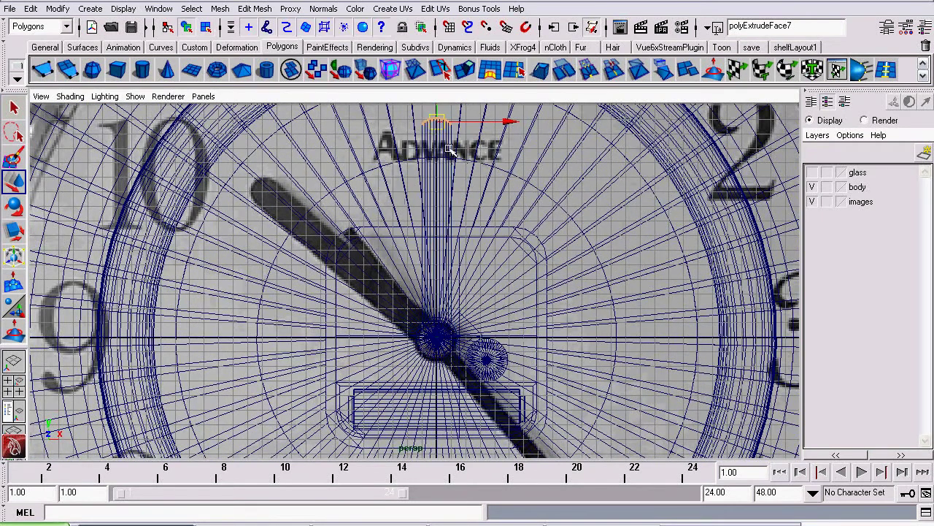
{"action": "left_click", "coordinate": [447, 152]}
{"action": "left_click", "coordinate": [13, 207]}
{"action": "scroll", "coordinate": [387, 274], "scroll_direction": "up", "scroll_amount": 1}
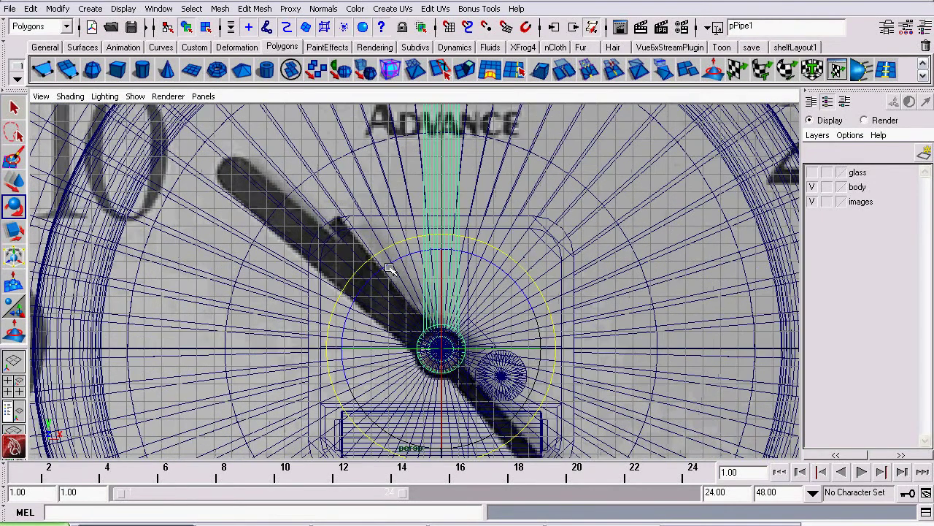
{"action": "left_click_drag", "start_coordinate": [389, 268], "coordinate": [312, 334]}
{"action": "scroll", "coordinate": [248, 243], "scroll_direction": "up", "scroll_amount": 4}
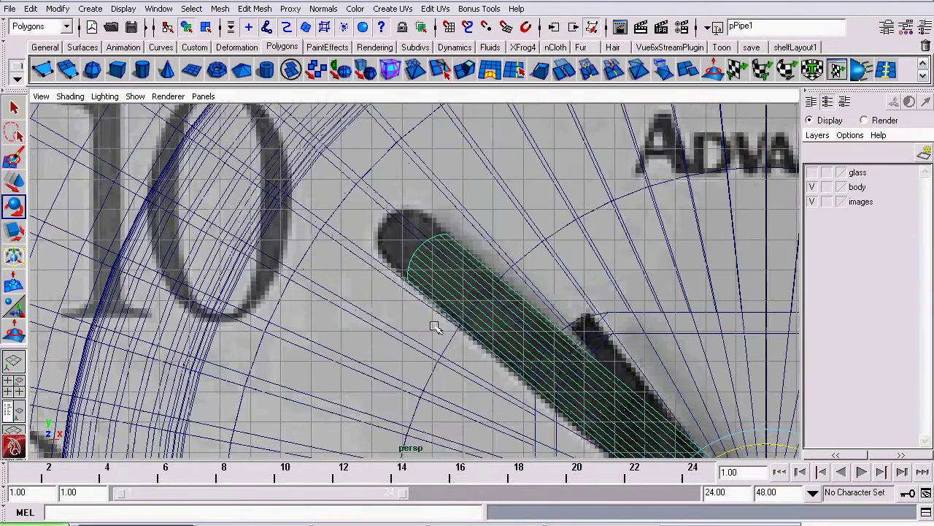
{"action": "scroll", "coordinate": [462, 253], "scroll_direction": "down", "scroll_amount": 3}
{"action": "key", "text": "ctrl+z"}
Step: Select the vertices at the tip of the upright hand and move them up along Y to lengthen it
{"action": "middle_click_drag", "start_coordinate": [591, 236], "coordinate": [407, 247], "text": "alt"}
{"action": "right_click_drag", "start_coordinate": [447, 192], "coordinate": [422, 188]}
{"action": "left_click_drag", "start_coordinate": [401, 164], "coordinate": [576, 239]}
{"action": "left_click", "coordinate": [18, 184]}
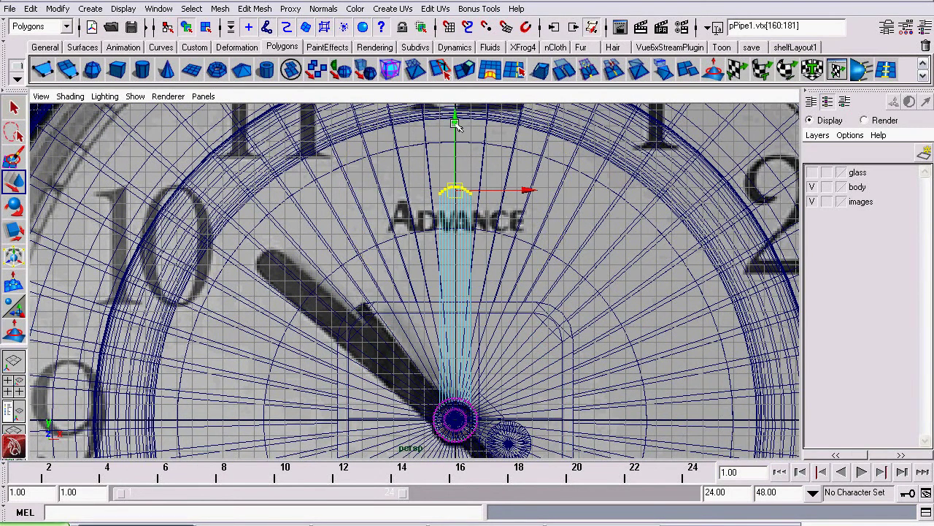
{"action": "left_click_drag", "start_coordinate": [457, 117], "coordinate": [443, 161]}
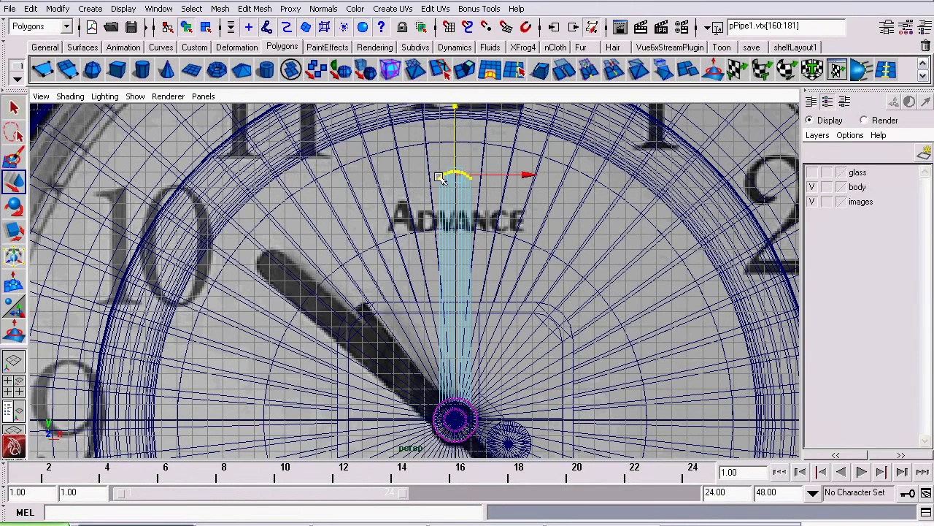
Step: Rotate the lengthened hand as a whole object about the hub onto the reference hand pointing at 10
{"action": "key", "text": "F8"}
{"action": "key", "text": "e"}
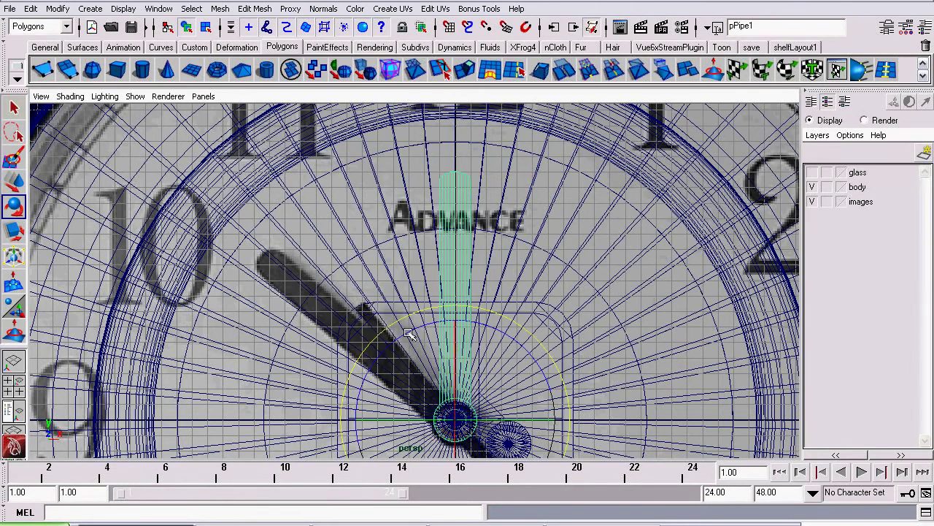
{"action": "left_click_drag", "start_coordinate": [414, 332], "coordinate": [332, 389]}
Step: Set the Move tool's axis to Object and slide the hand's tip vertices outward along its length to the end of the reference hand
{"action": "middle_click_drag", "start_coordinate": [232, 245], "coordinate": [452, 239], "text": "alt"}
{"action": "scroll", "coordinate": [558, 247], "scroll_direction": "up", "scroll_amount": 8}
{"action": "key", "text": "F8"}
{"action": "middle_click_drag", "start_coordinate": [594, 188], "coordinate": [446, 294], "text": "alt"}
{"action": "left_click_drag", "start_coordinate": [334, 211], "coordinate": [573, 376]}
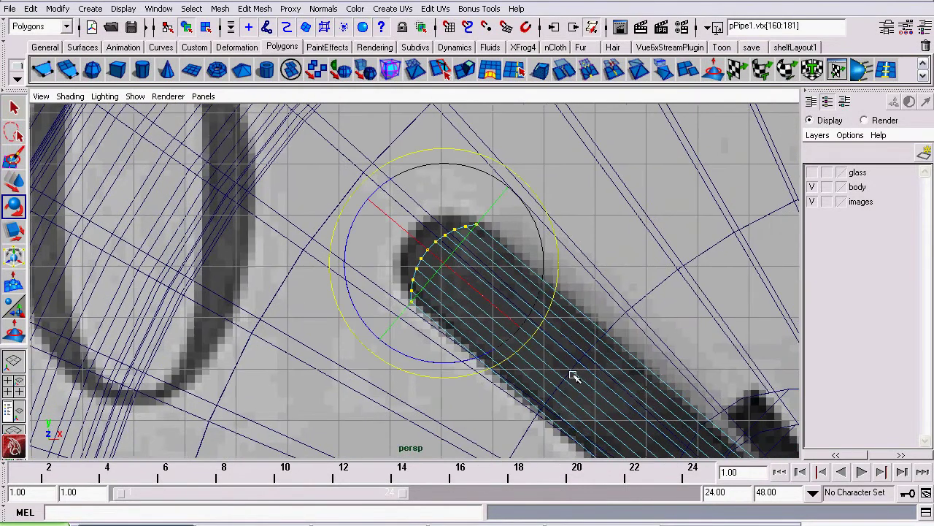
{"action": "left_click", "coordinate": [12, 183]}
{"action": "middle_click_drag", "start_coordinate": [406, 259], "coordinate": [350, 324], "text": "alt"}
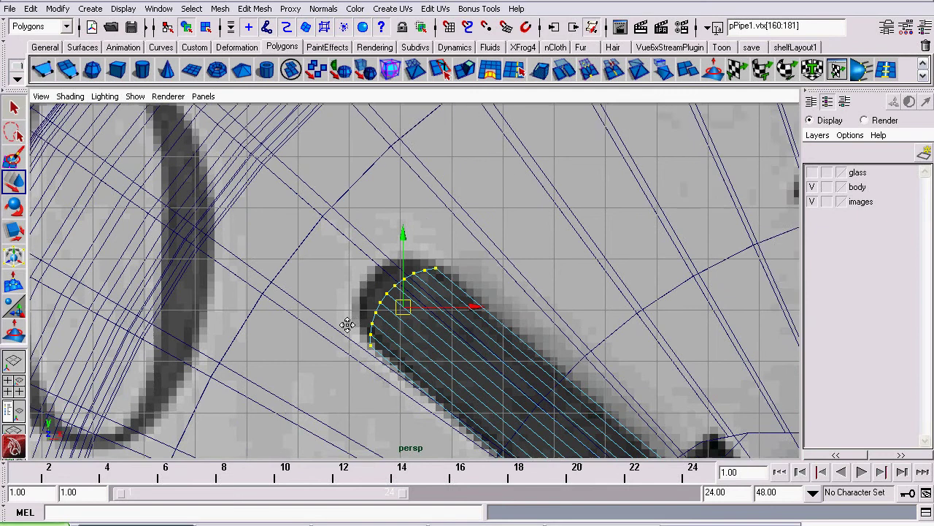
{"action": "left_click", "coordinate": [906, 28]}
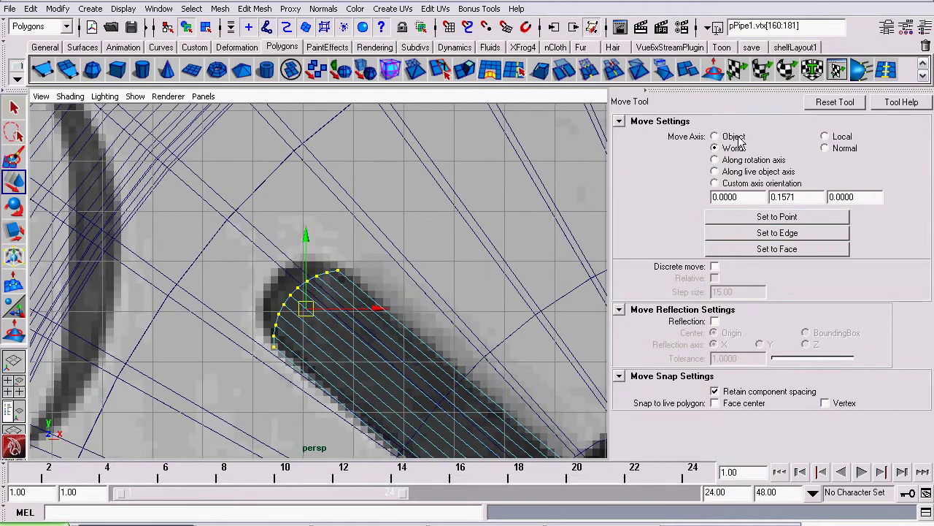
{"action": "left_click", "coordinate": [715, 136]}
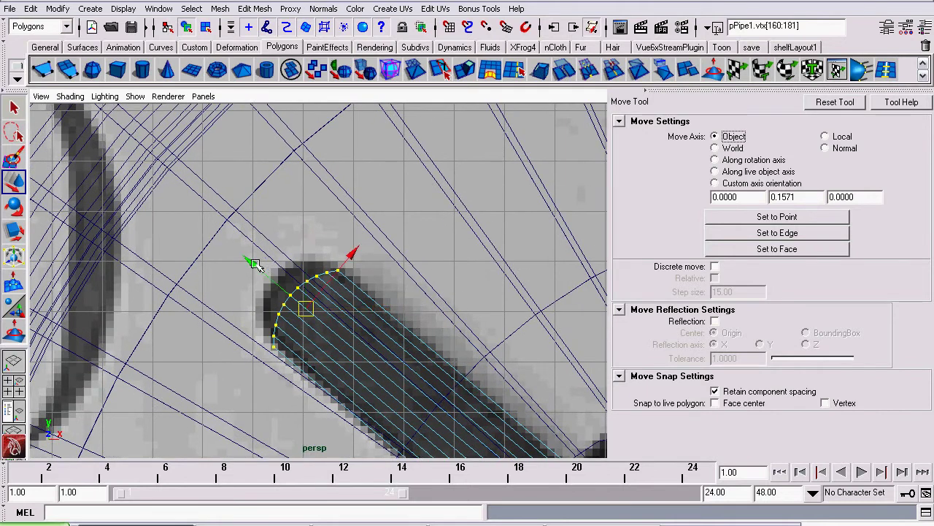
{"action": "middle_click_drag", "start_coordinate": [367, 381], "coordinate": [378, 273], "text": "alt"}
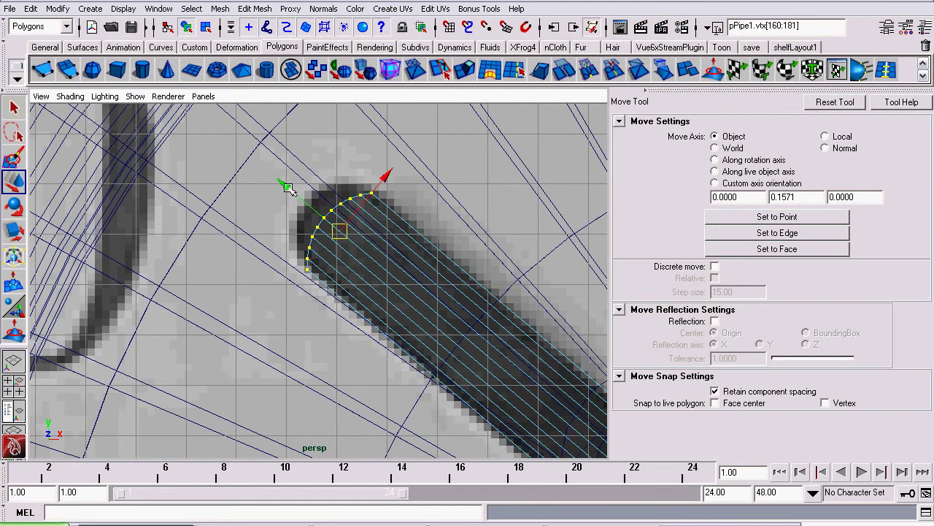
{"action": "left_click_drag", "start_coordinate": [289, 188], "coordinate": [231, 232]}
Step: Select the finished hand as a whole object and set its Z rotation to 0 so it points straight up
{"action": "middle_click_drag", "start_coordinate": [284, 250], "coordinate": [304, 310], "text": "alt"}
{"action": "right_click_drag", "start_coordinate": [304, 311], "coordinate": [495, 324], "text": "alt"}
{"action": "right_click_drag", "start_coordinate": [322, 276], "coordinate": [339, 261]}
{"action": "scroll", "coordinate": [389, 299], "scroll_direction": "down", "scroll_amount": 6}
{"action": "left_click", "coordinate": [355, 307]}
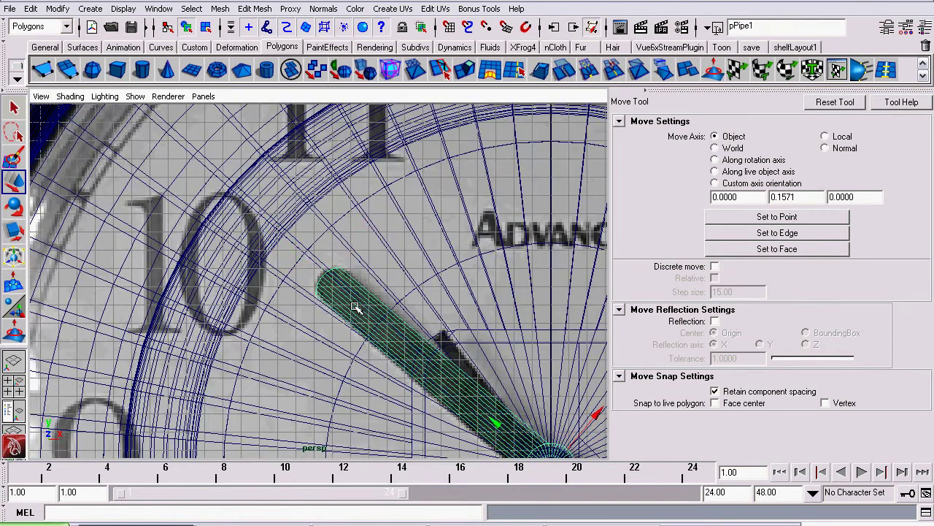
{"action": "middle_click_drag", "start_coordinate": [470, 329], "coordinate": [283, 236], "text": "alt"}
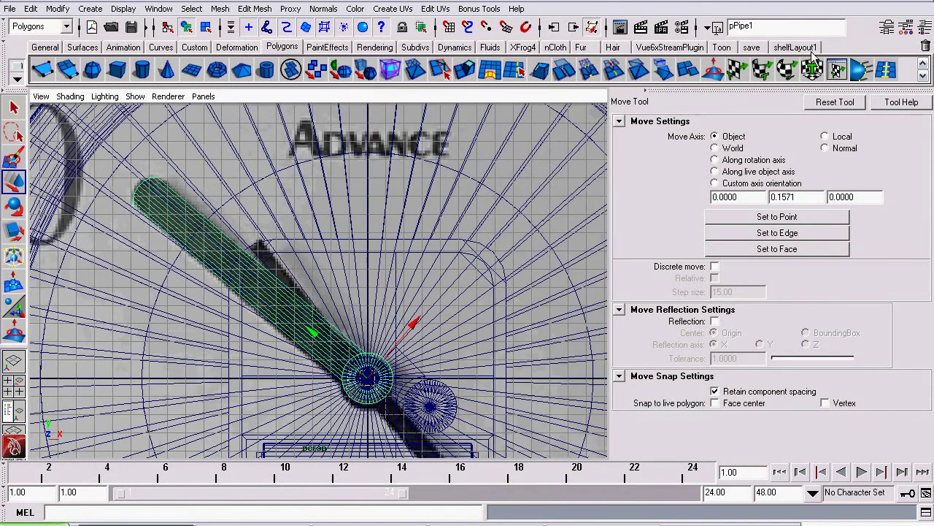
{"action": "left_click", "coordinate": [887, 28]}
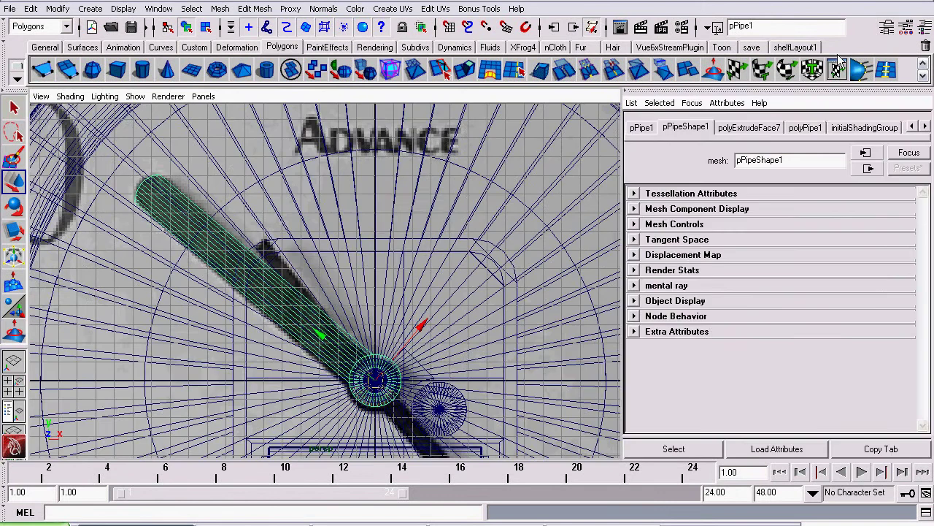
{"action": "left_click", "coordinate": [642, 127]}
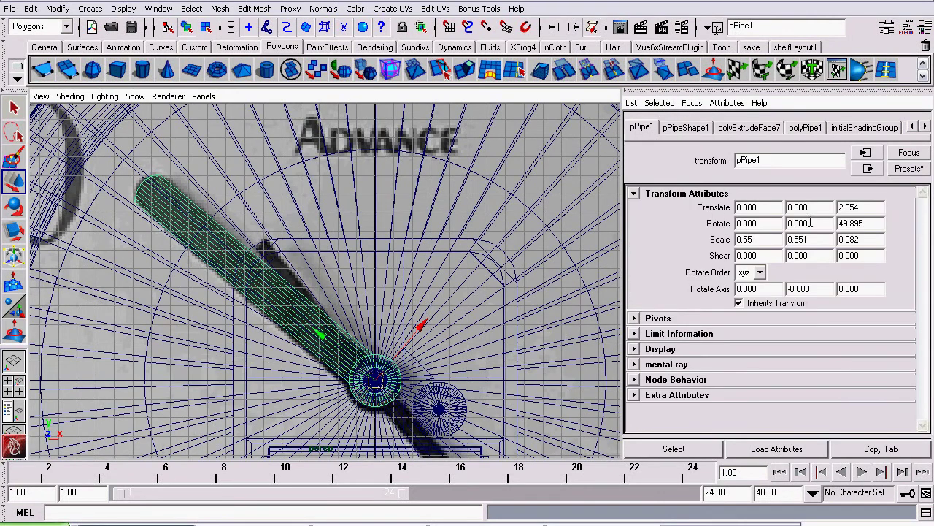
{"action": "left_click", "coordinate": [864, 222]}
{"action": "type", "text": "0"}
{"action": "key", "text": "Return"}
Step: Select the second pipe ring at the hub and switch it to face selection with the Select tool
{"action": "scroll", "coordinate": [439, 287], "scroll_direction": "up", "scroll_amount": 10}
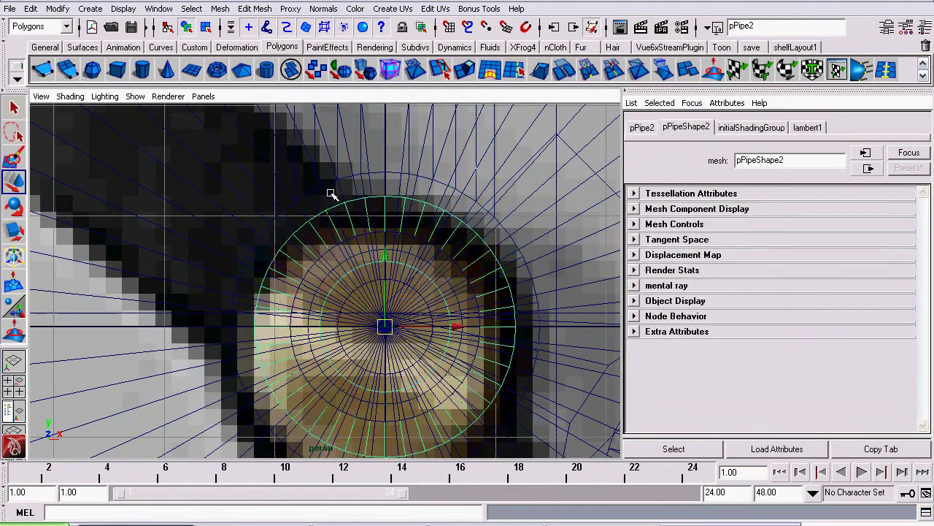
{"action": "right_click_drag", "start_coordinate": [411, 240], "coordinate": [293, 236], "text": "alt"}
{"action": "middle_click_drag", "start_coordinate": [300, 261], "coordinate": [196, 204], "text": "alt"}
{"action": "right_click_drag", "start_coordinate": [284, 239], "coordinate": [230, 230], "text": "alt"}
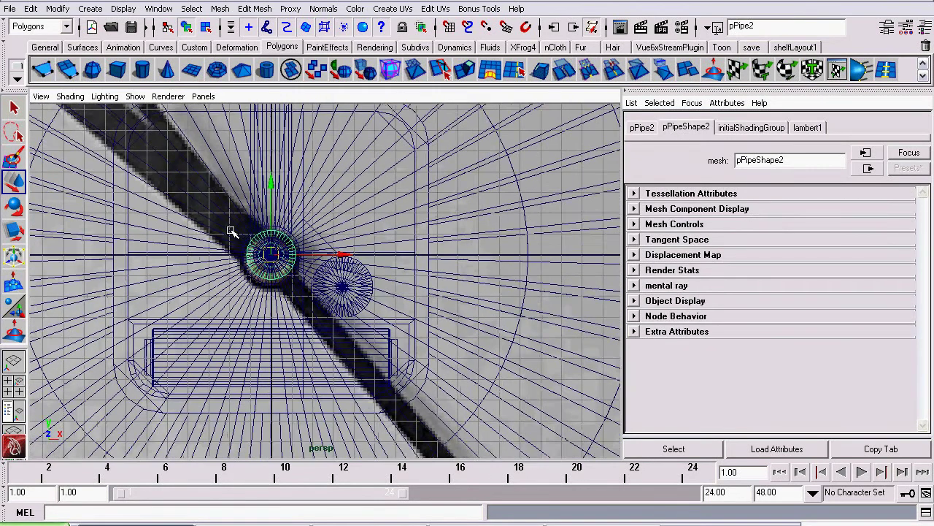
{"action": "scroll", "coordinate": [231, 230], "scroll_direction": "up", "scroll_amount": 2}
{"action": "left_click", "coordinate": [14, 107]}
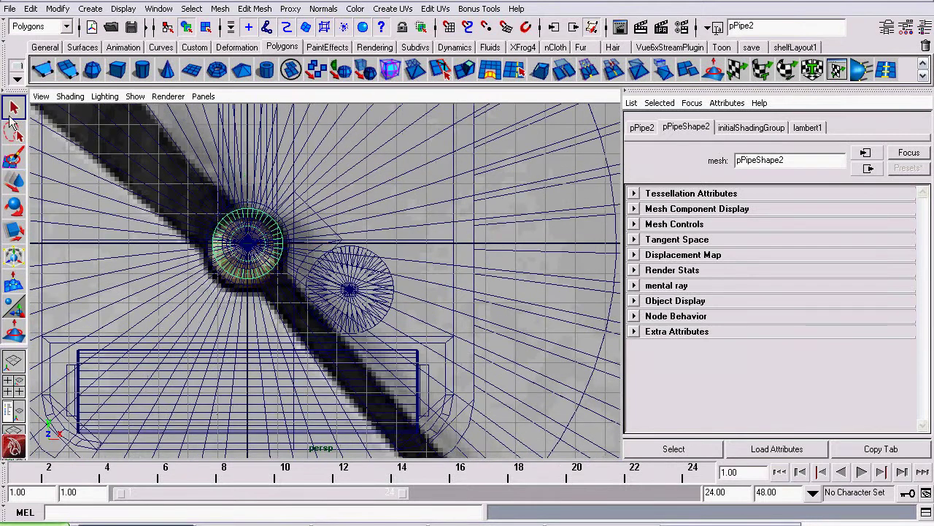
{"action": "scroll", "coordinate": [316, 238], "scroll_direction": "up", "scroll_amount": 3}
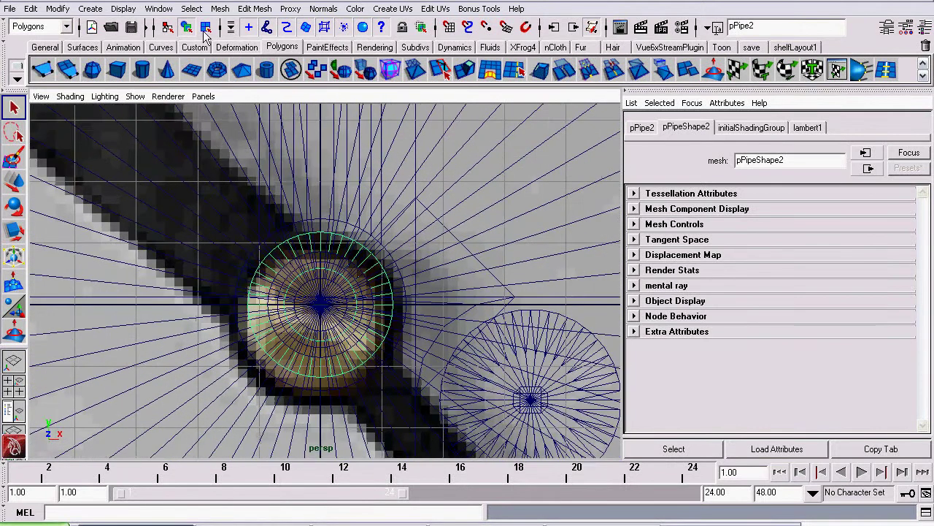
{"action": "scroll", "coordinate": [321, 208], "scroll_direction": "up", "scroll_amount": 2}
{"action": "right_click_drag", "start_coordinate": [338, 193], "coordinate": [296, 191]}
{"action": "scroll", "coordinate": [296, 192], "scroll_direction": "down", "scroll_amount": 6}
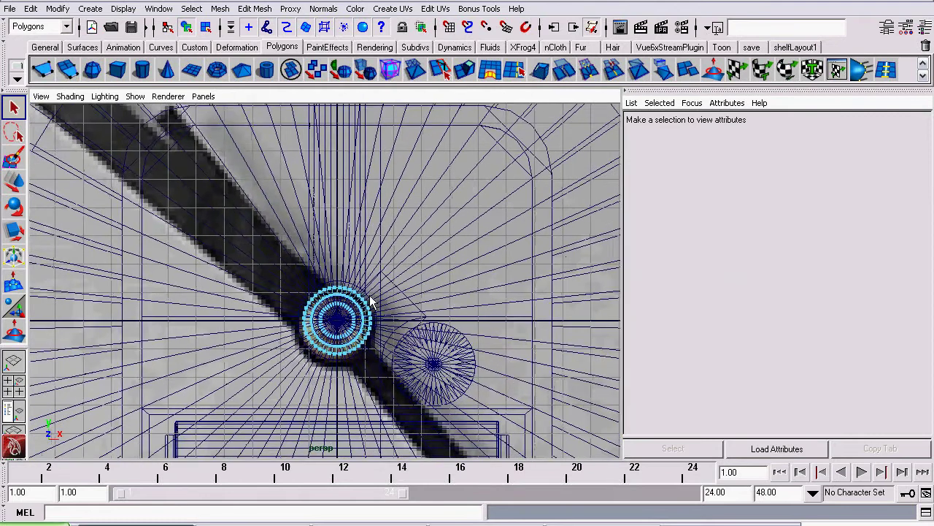
Step: Select the six outer rim faces centred at the top of the second pipe ring
{"action": "scroll", "coordinate": [307, 264], "scroll_direction": "up", "scroll_amount": 2}
{"action": "scroll", "coordinate": [297, 292], "scroll_direction": "up", "scroll_amount": 2}
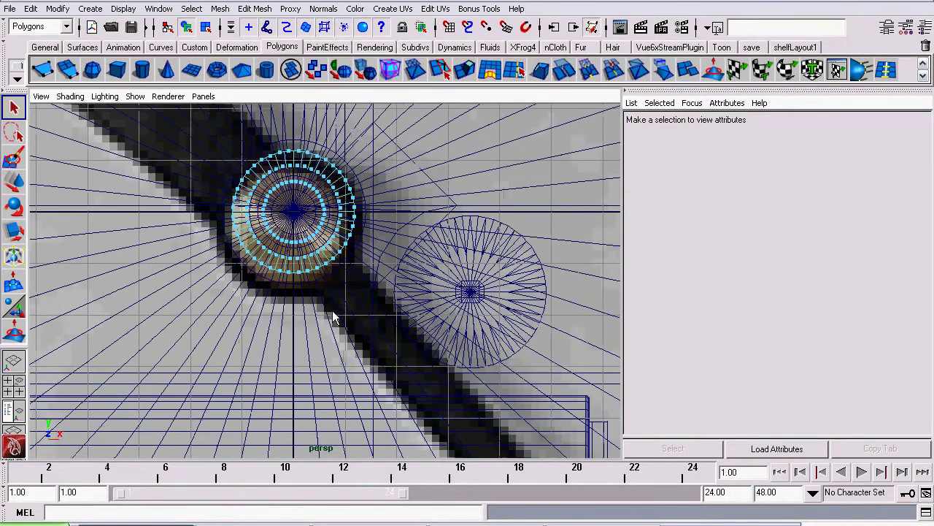
{"action": "scroll", "coordinate": [330, 154], "scroll_direction": "up", "scroll_amount": 4}
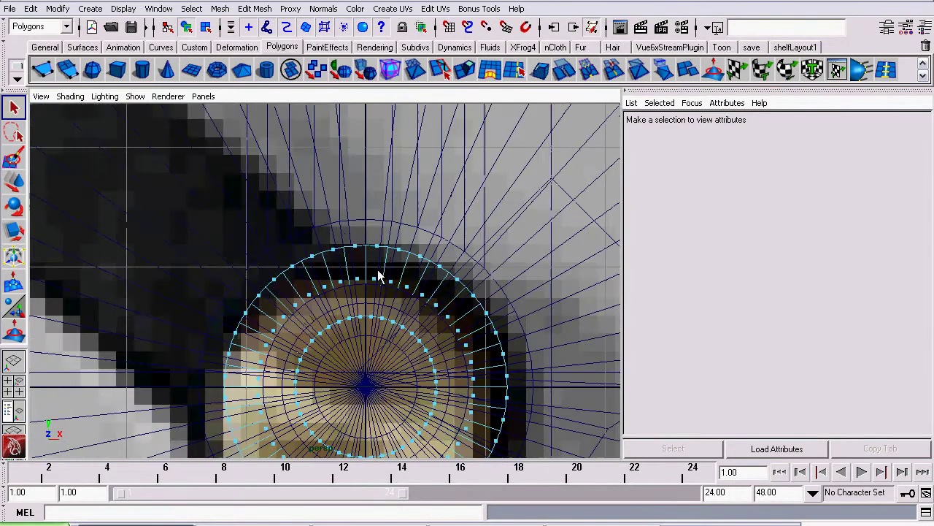
{"action": "left_click_drag", "start_coordinate": [428, 265], "coordinate": [359, 270]}
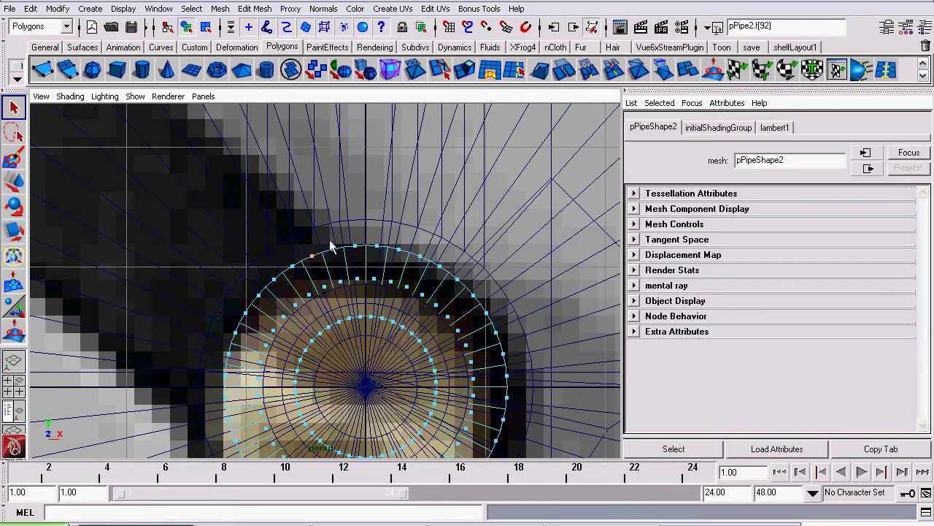
{"action": "key", "text": "ctrl+z"}
{"action": "middle_click_drag", "start_coordinate": [413, 284], "coordinate": [367, 289], "text": "alt"}
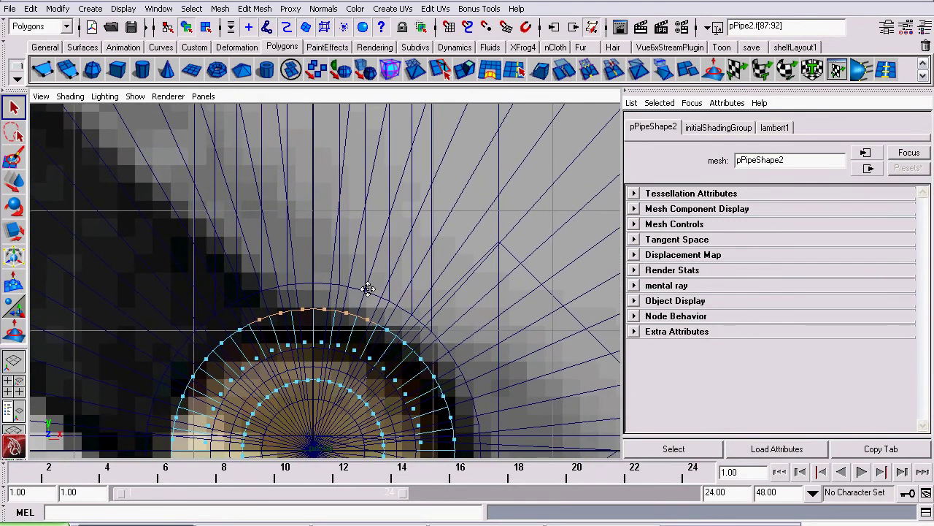
{"action": "left_click", "coordinate": [392, 332], "text": "shift"}
{"action": "left_click", "coordinate": [370, 311]}
{"action": "middle_click_drag", "start_coordinate": [254, 314], "coordinate": [286, 264], "text": "alt"}
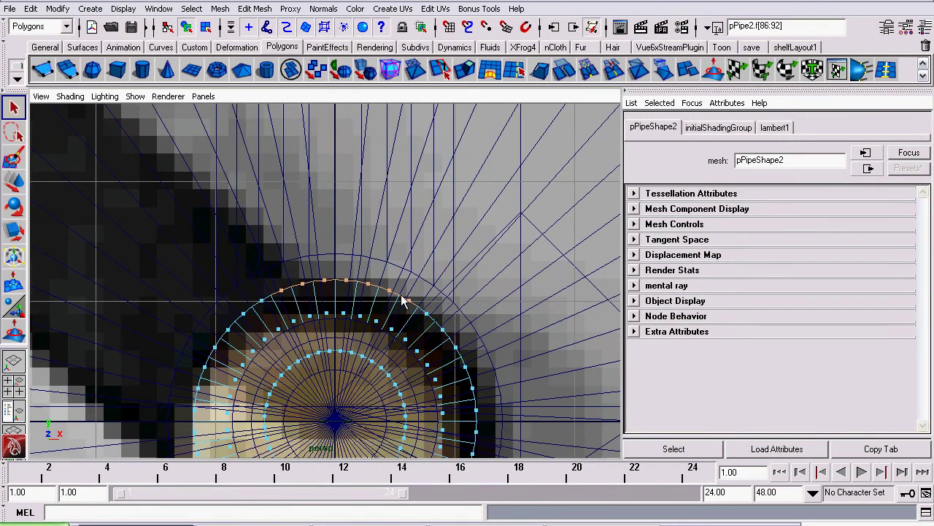
{"action": "middle_click_drag", "start_coordinate": [294, 221], "coordinate": [294, 319], "text": "alt"}
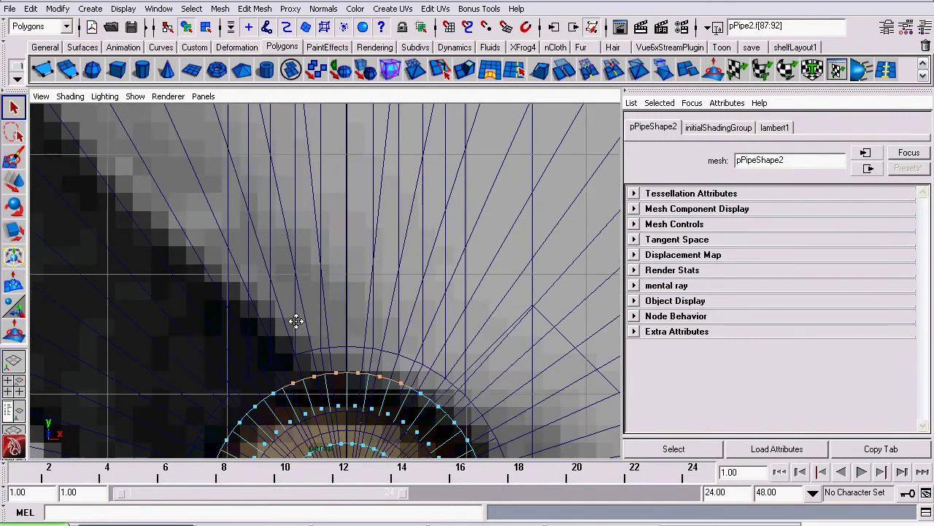
Step: Extrude the selected rim faces and move them straight up along Y to about the 12 numeral
{"action": "left_click", "coordinate": [264, 8]}
{"action": "left_click", "coordinate": [270, 46]}
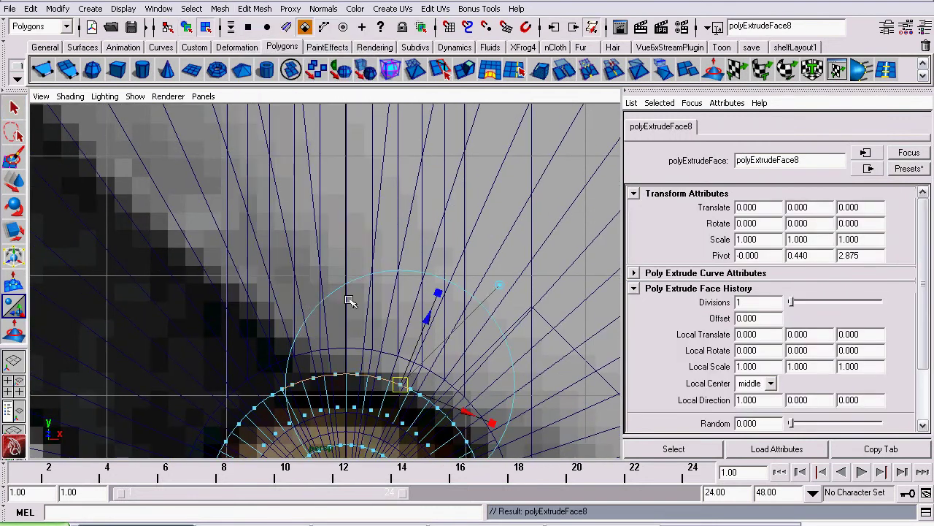
{"action": "scroll", "coordinate": [346, 303], "scroll_direction": "down", "scroll_amount": 5}
{"action": "middle_click_drag", "start_coordinate": [479, 375], "coordinate": [480, 368], "text": "alt"}
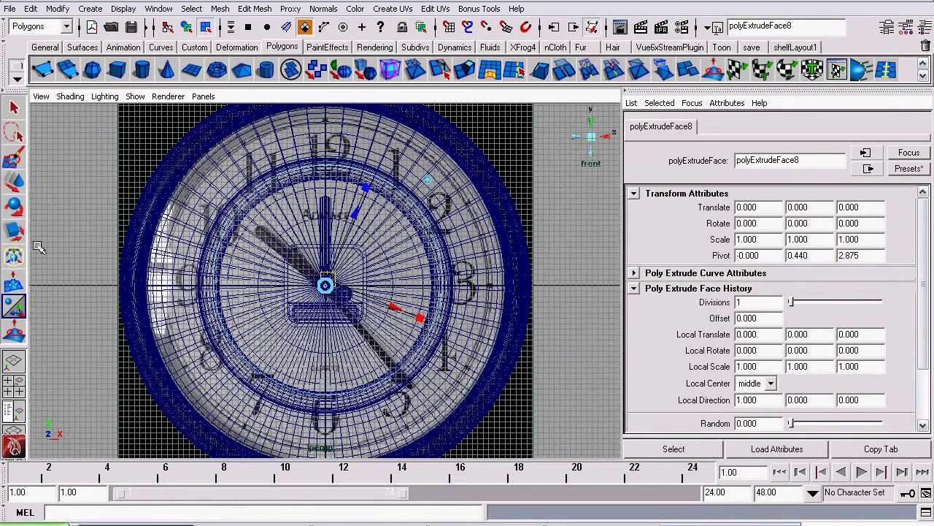
{"action": "left_click", "coordinate": [15, 184]}
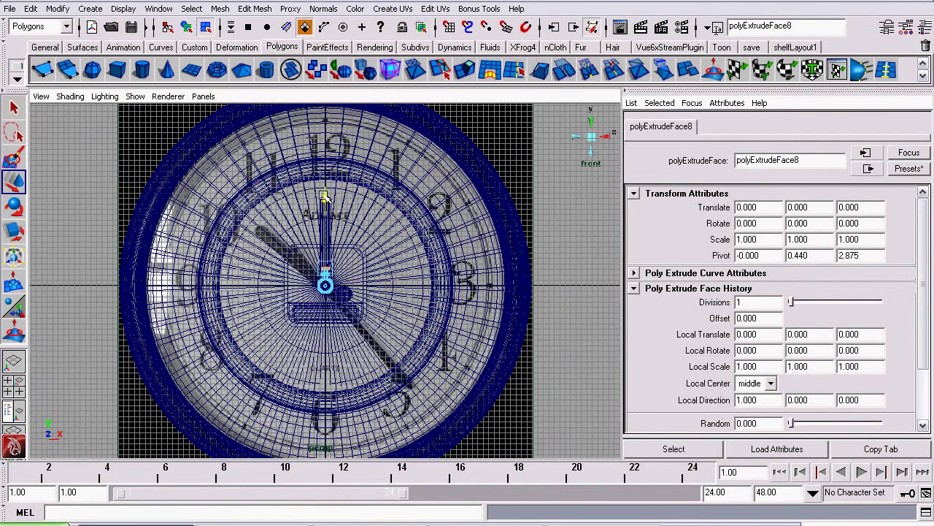
{"action": "left_click_drag", "start_coordinate": [324, 196], "coordinate": [324, 73]}
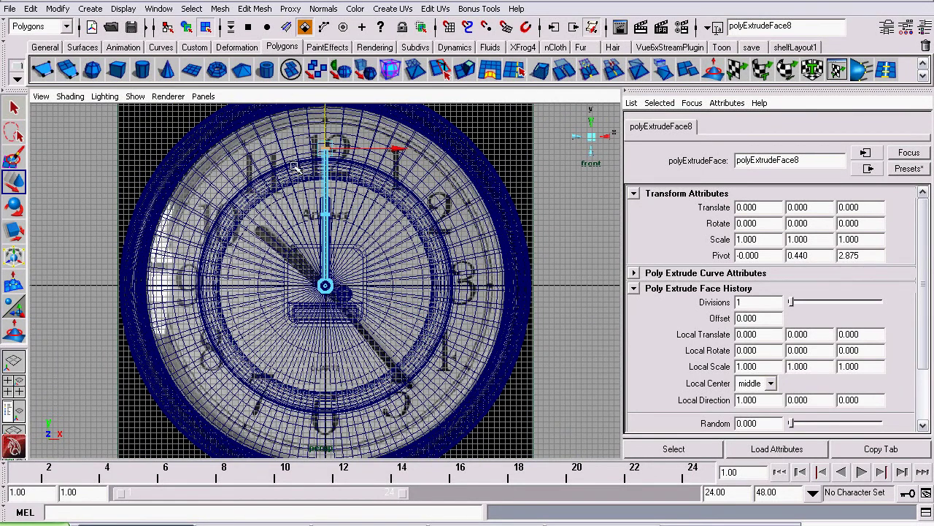
Step: Rotate the second hand piece as a whole object about the hub onto the reference hand pointing near 5
{"action": "right_click_drag", "start_coordinate": [327, 158], "coordinate": [366, 142]}
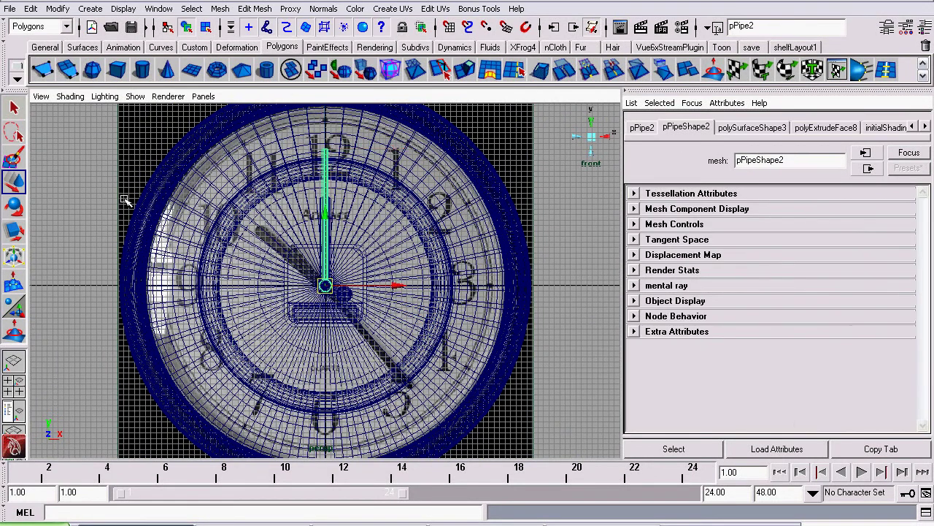
{"action": "left_click", "coordinate": [13, 207]}
{"action": "left_click_drag", "start_coordinate": [360, 192], "coordinate": [361, 379]}
{"action": "scroll", "coordinate": [390, 394], "scroll_direction": "up", "scroll_amount": 5}
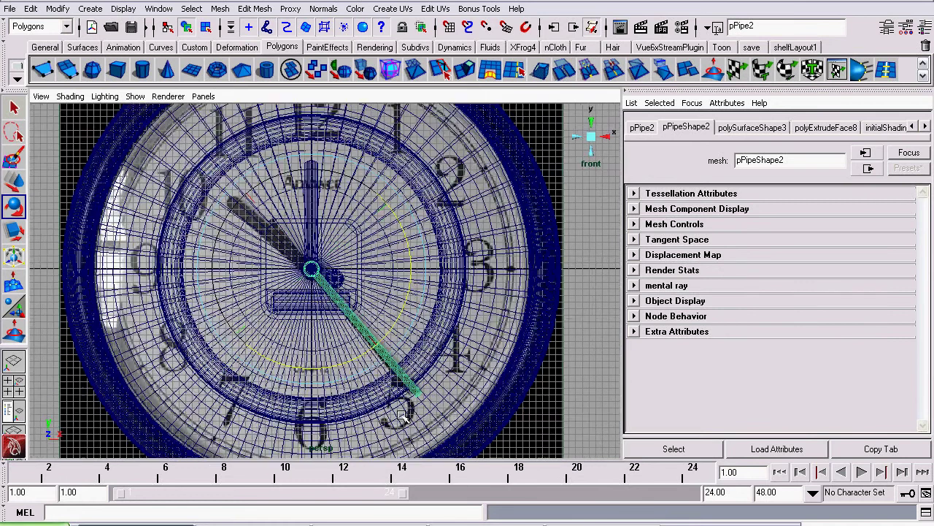
{"action": "left_click_drag", "start_coordinate": [436, 350], "coordinate": [442, 356]}
{"action": "middle_click_drag", "start_coordinate": [430, 364], "coordinate": [352, 276], "text": "alt"}
{"action": "right_click_drag", "start_coordinate": [353, 275], "coordinate": [516, 362], "text": "alt"}
{"action": "left_click_drag", "start_coordinate": [363, 352], "coordinate": [359, 356]}
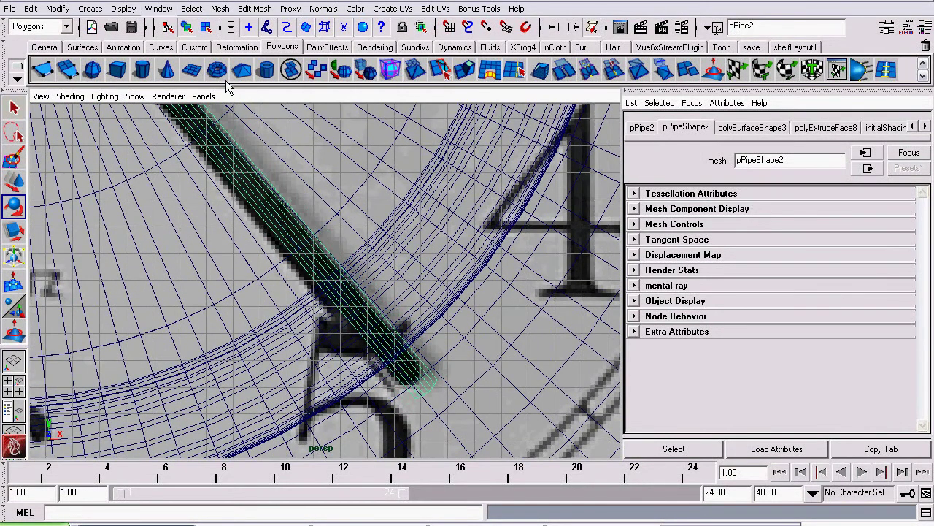
Step: Select the hand's tip vertices and slide them back along its length to the end of the reference hand near 5
{"action": "right_click_drag", "start_coordinate": [332, 279], "coordinate": [315, 270]}
{"action": "left_click_drag", "start_coordinate": [398, 383], "coordinate": [473, 440]}
{"action": "left_click", "coordinate": [13, 176]}
{"action": "middle_click_drag", "start_coordinate": [370, 324], "coordinate": [332, 221], "text": "alt"}
{"action": "left_click_drag", "start_coordinate": [436, 343], "coordinate": [420, 326]}
{"action": "scroll", "coordinate": [372, 320], "scroll_direction": "up", "scroll_amount": 3}
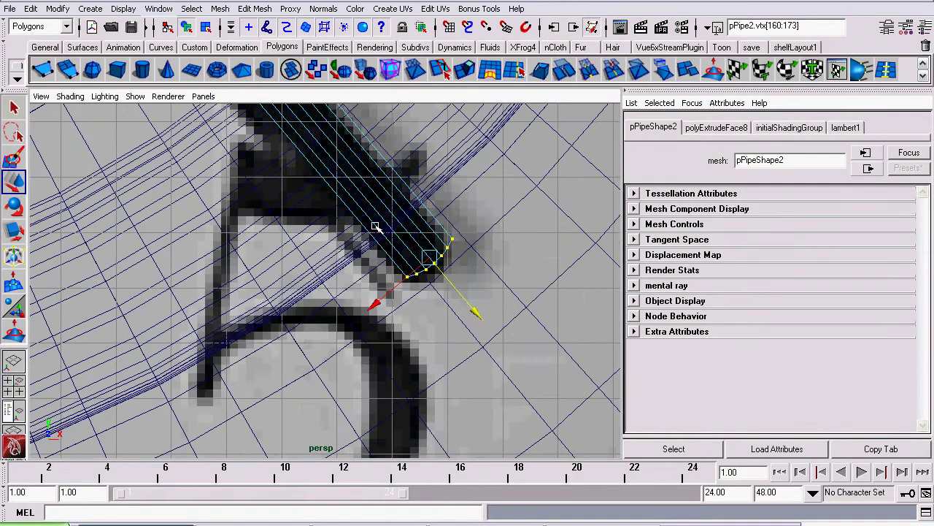
{"action": "middle_click_drag", "start_coordinate": [375, 227], "coordinate": [327, 299], "text": "alt"}
{"action": "scroll", "coordinate": [327, 299], "scroll_direction": "up", "scroll_amount": 2}
{"action": "left_click_drag", "start_coordinate": [454, 392], "coordinate": [425, 285]}
Step: Select the finished second hand as a whole object and set its Z rotation to 0
{"action": "right_click_drag", "start_coordinate": [420, 291], "coordinate": [456, 260]}
{"action": "left_click", "coordinate": [642, 128]}
{"action": "left_click_drag", "start_coordinate": [874, 227], "coordinate": [839, 226]}
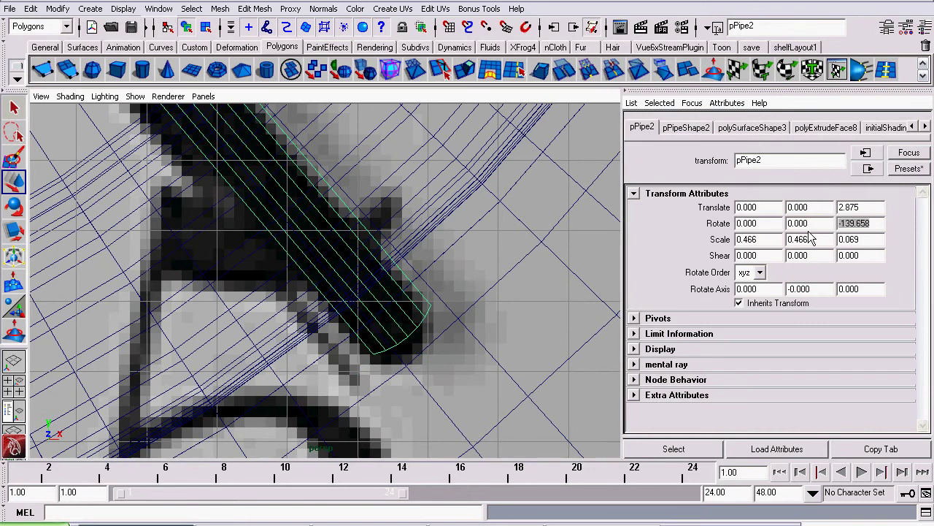
{"action": "type", "text": "0"}
{"action": "key", "text": "Return"}
{"action": "scroll", "coordinate": [390, 187], "scroll_direction": "down", "scroll_amount": 10}
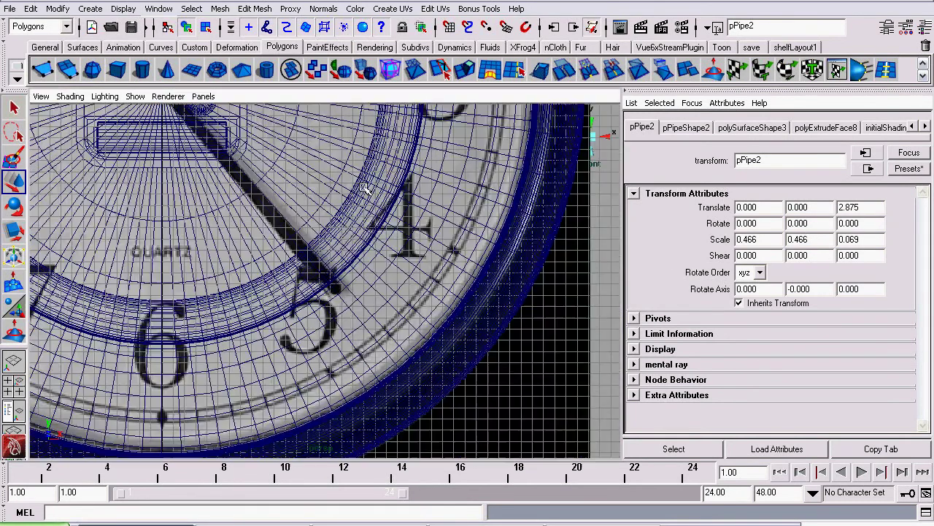
{"action": "key", "text": "f"}
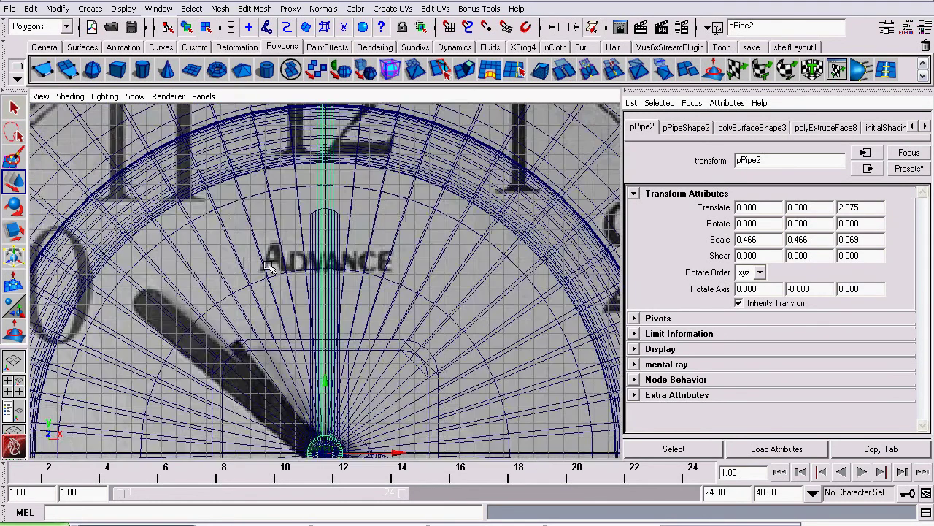
Step: Clear the selection and select the smaller third pipe ring at the hub
{"action": "left_click", "coordinate": [235, 231]}
{"action": "middle_click_drag", "start_coordinate": [340, 362], "coordinate": [355, 199], "text": "alt"}
{"action": "right_click_drag", "start_coordinate": [331, 251], "coordinate": [491, 347], "text": "alt"}
{"action": "middle_click_drag", "start_coordinate": [493, 348], "coordinate": [471, 312], "text": "alt"}
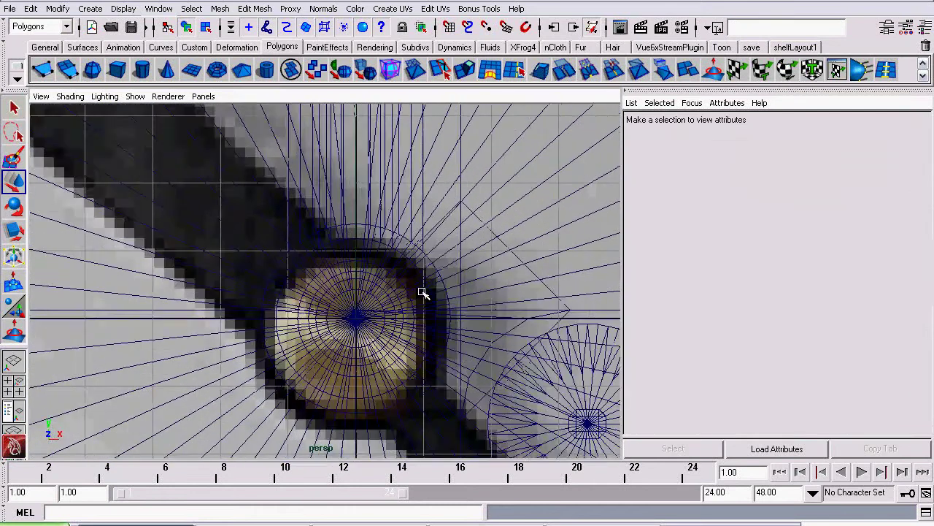
{"action": "left_click", "coordinate": [389, 291]}
Step: Switch to the reference photo in the image viewer and examine how the hands stack on the hub, then return to Maya
{"action": "left_click", "coordinate": [486, 524]}
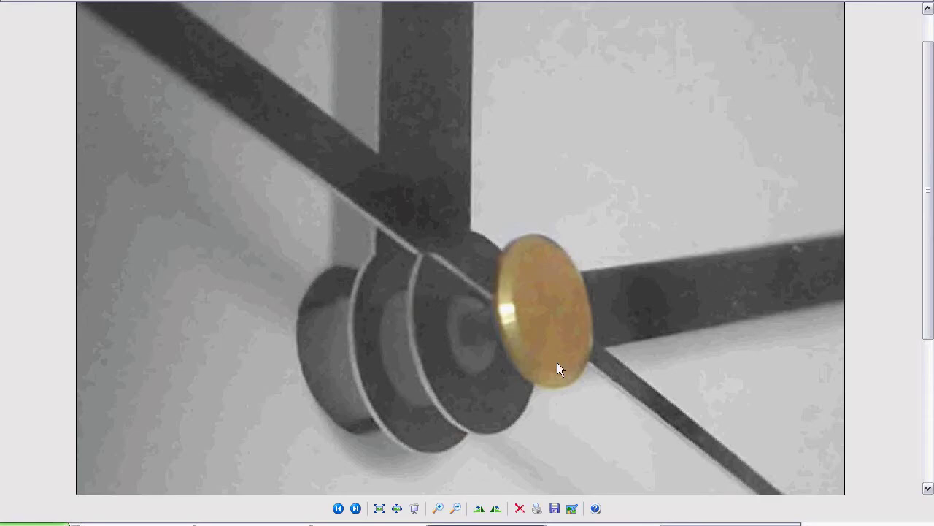
{"action": "scroll", "coordinate": [665, 415], "scroll_direction": "down", "scroll_amount": 3}
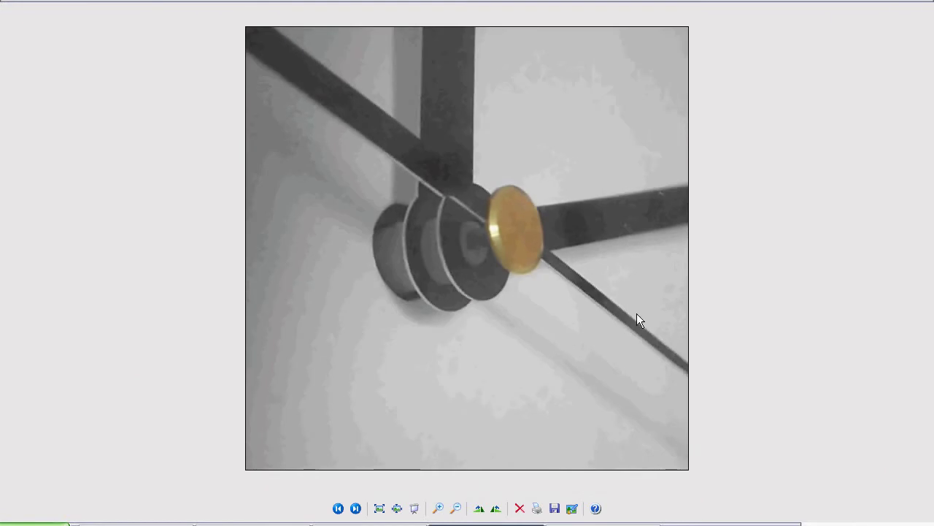
{"action": "scroll", "coordinate": [314, 179], "scroll_direction": "up", "scroll_amount": 2}
{"action": "scroll", "coordinate": [365, 219], "scroll_direction": "up", "scroll_amount": 1}
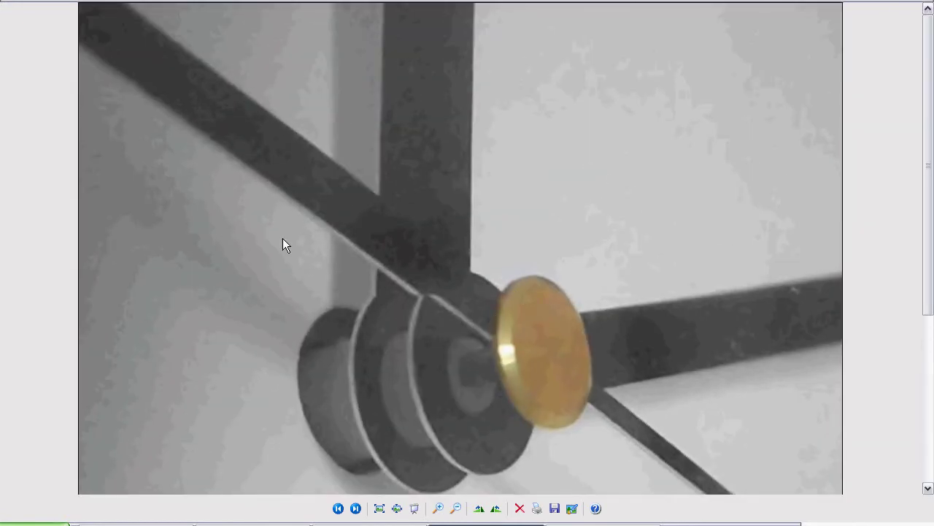
{"action": "scroll", "coordinate": [305, 285], "scroll_direction": "down", "scroll_amount": 2}
{"action": "left_click", "coordinate": [136, 524]}
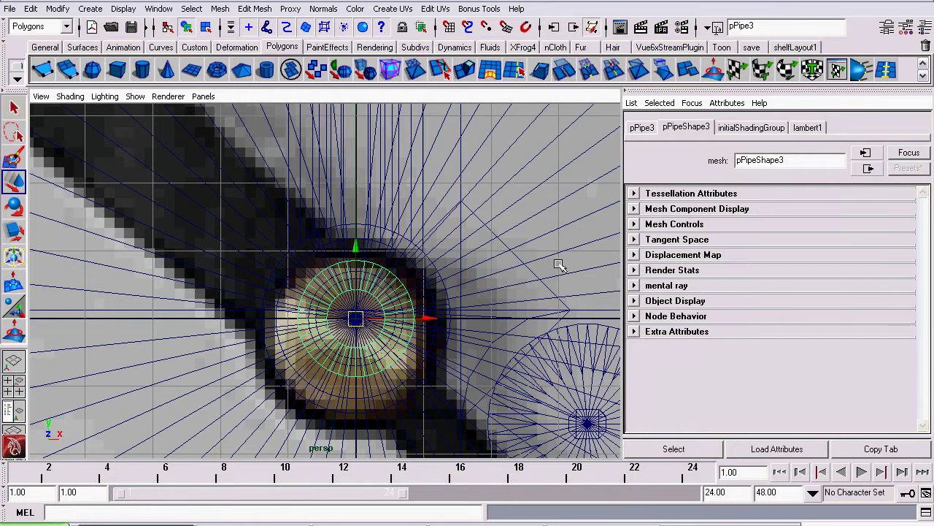
Step: Examine the hands in the front reference image from the hub out to the wide hand's tip
{"action": "middle_click_drag", "start_coordinate": [321, 226], "coordinate": [442, 333], "text": "alt"}
{"action": "right_click_drag", "start_coordinate": [442, 333], "coordinate": [394, 320], "text": "alt"}
{"action": "middle_click_drag", "start_coordinate": [224, 184], "coordinate": [405, 344], "text": "alt"}
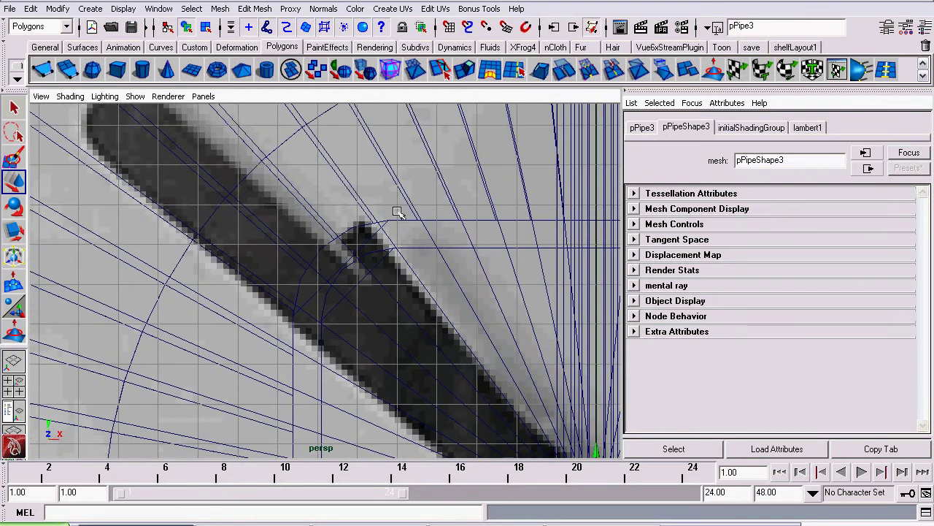
{"action": "right_click_drag", "start_coordinate": [398, 211], "coordinate": [316, 256], "text": "alt"}
{"action": "right_click_drag", "start_coordinate": [338, 311], "coordinate": [591, 364], "text": "alt"}
{"action": "middle_click_drag", "start_coordinate": [515, 355], "coordinate": [435, 299], "text": "alt"}
{"action": "right_click_drag", "start_coordinate": [372, 283], "coordinate": [518, 323], "text": "alt"}
{"action": "middle_click_drag", "start_coordinate": [346, 302], "coordinate": [324, 276], "text": "alt"}
{"action": "right_click_drag", "start_coordinate": [257, 261], "coordinate": [327, 287], "text": "alt"}
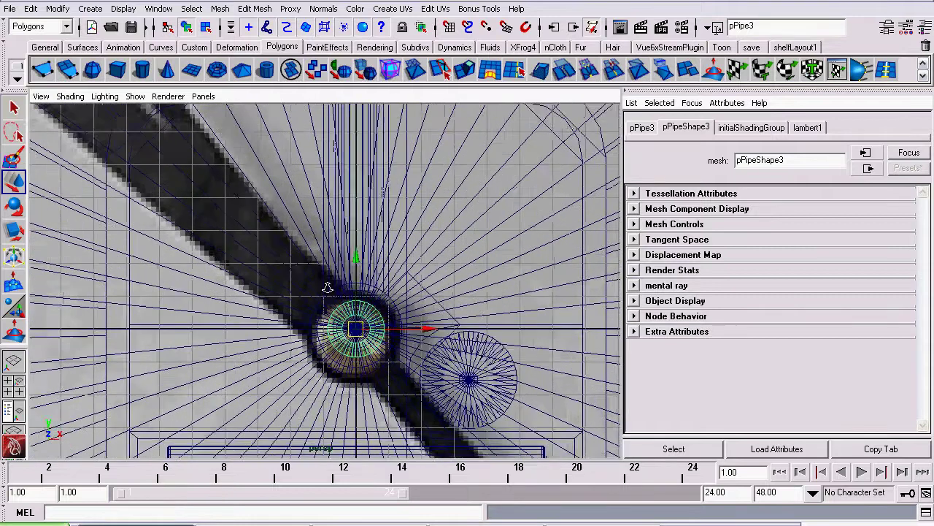
Step: Switch the third pipe ring to face selection
{"action": "scroll", "coordinate": [327, 287], "scroll_direction": "up", "scroll_amount": 2}
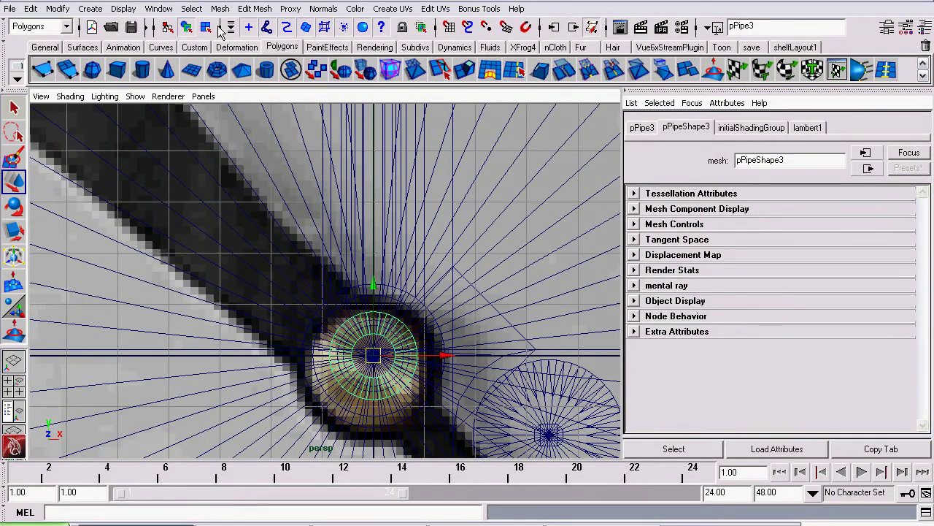
{"action": "scroll", "coordinate": [400, 324], "scroll_direction": "up", "scroll_amount": 3}
{"action": "scroll", "coordinate": [255, 197], "scroll_direction": "up", "scroll_amount": 3}
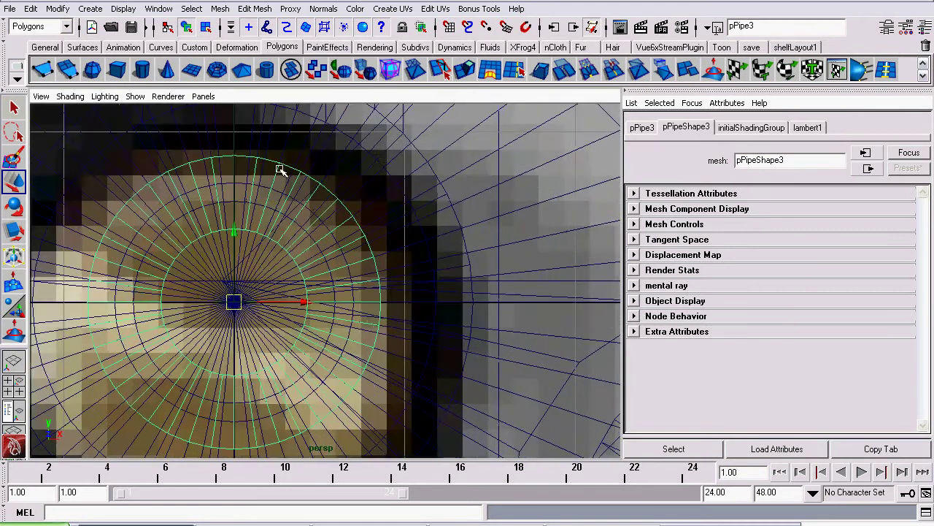
{"action": "right_click_drag", "start_coordinate": [288, 167], "coordinate": [287, 179]}
{"action": "middle_click_drag", "start_coordinate": [214, 198], "coordinate": [333, 385], "text": "alt"}
{"action": "right_click_drag", "start_coordinate": [356, 341], "coordinate": [286, 339], "text": "alt"}
{"action": "scroll", "coordinate": [255, 313], "scroll_direction": "down", "scroll_amount": 4}
{"action": "scroll", "coordinate": [254, 282], "scroll_direction": "up", "scroll_amount": 6}
{"action": "scroll", "coordinate": [278, 297], "scroll_direction": "up", "scroll_amount": 1}
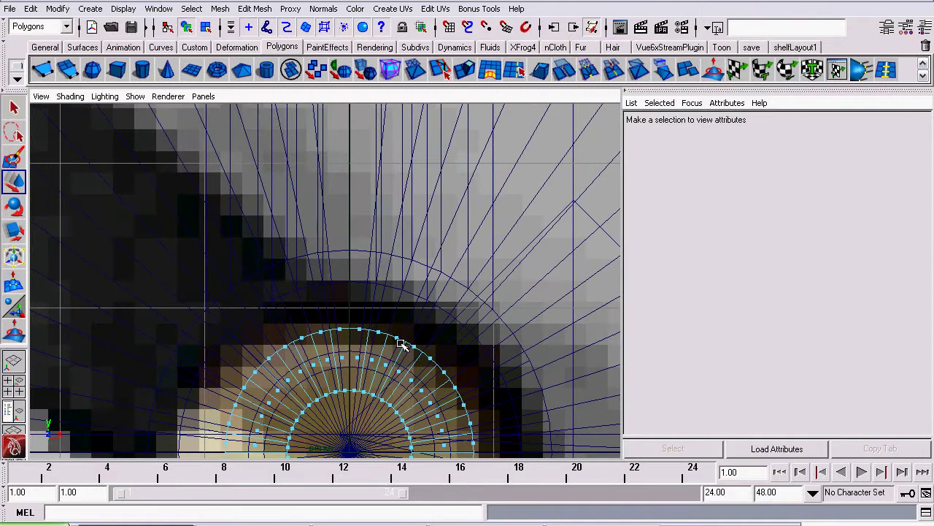
Step: Select the outer rim faces at the top of the third ring and narrow the selection to the middle four
{"action": "left_click_drag", "start_coordinate": [278, 299], "coordinate": [410, 343]}
{"action": "middle_click_drag", "start_coordinate": [333, 348], "coordinate": [328, 302], "text": "alt"}
{"action": "scroll", "coordinate": [324, 303], "scroll_direction": "up", "scroll_amount": 3}
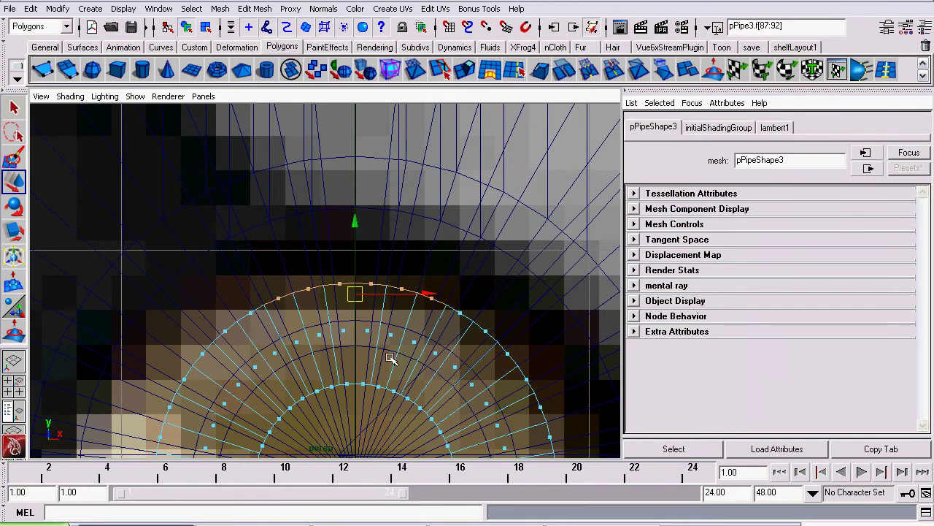
{"action": "scroll", "coordinate": [360, 321], "scroll_direction": "down", "scroll_amount": 2}
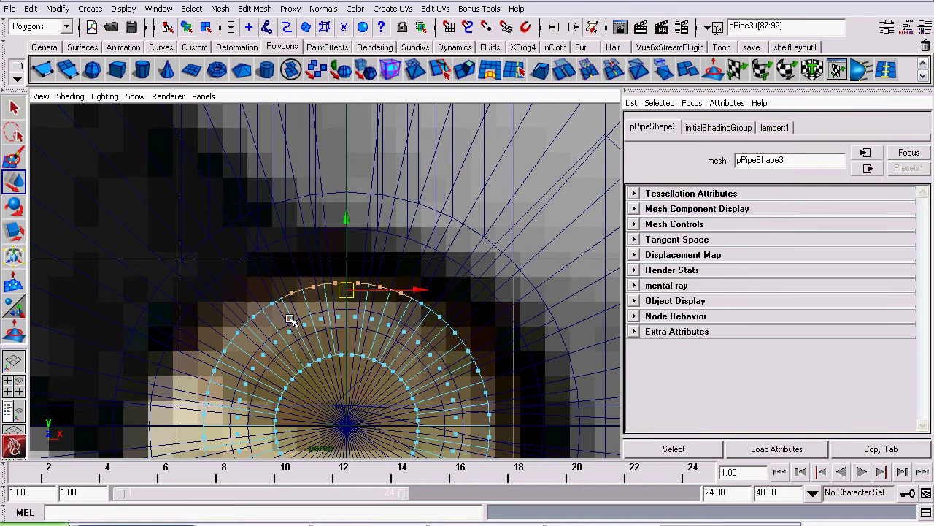
{"action": "left_click", "coordinate": [312, 326], "text": "ctrl"}
{"action": "left_click_drag", "start_coordinate": [451, 353], "coordinate": [451, 353], "text": "ctrl"}
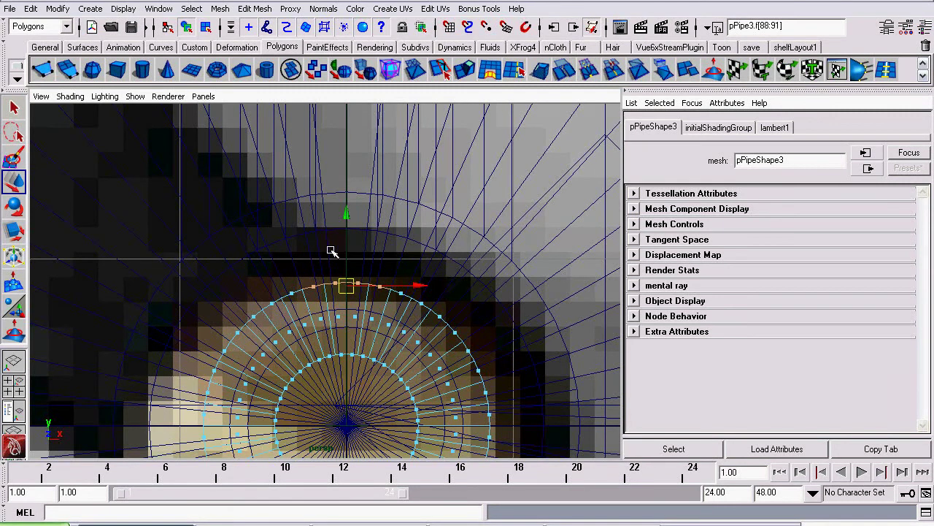
Step: Extend the face selection at the top of the third ring to the middle six outer rim faces
{"action": "right_click_drag", "start_coordinate": [332, 250], "coordinate": [246, 246], "text": "alt"}
{"action": "middle_click_drag", "start_coordinate": [254, 246], "coordinate": [287, 301], "text": "alt"}
{"action": "right_click_drag", "start_coordinate": [248, 265], "coordinate": [469, 346], "text": "alt"}
{"action": "middle_click_drag", "start_coordinate": [469, 346], "coordinate": [432, 271], "text": "alt"}
{"action": "right_click_drag", "start_coordinate": [329, 256], "coordinate": [430, 330], "text": "alt"}
{"action": "left_click_drag", "start_coordinate": [351, 370], "coordinate": [367, 389], "text": "shift"}
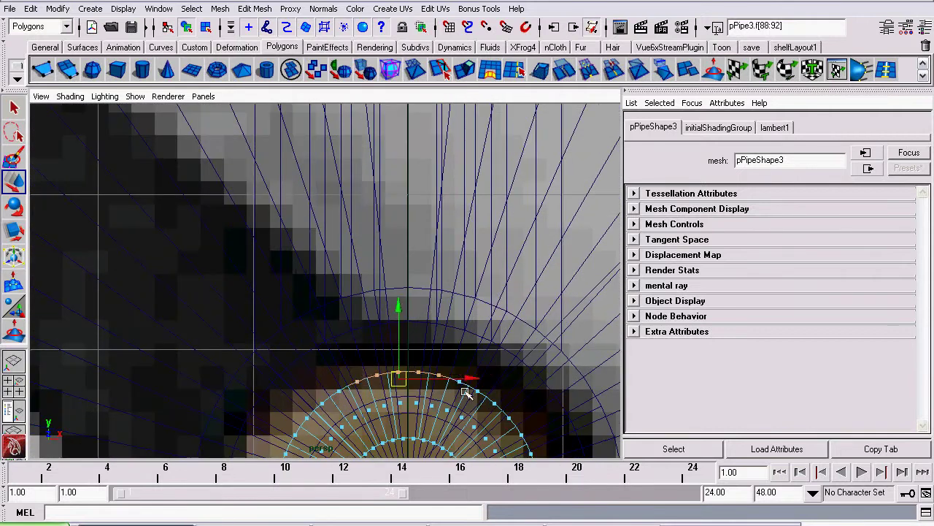
{"action": "left_click", "coordinate": [470, 392], "text": "shift"}
Step: Extrude the six rim faces straight up toward 12 o'clock to form a narrow bar on the third ring
{"action": "left_click", "coordinate": [255, 8]}
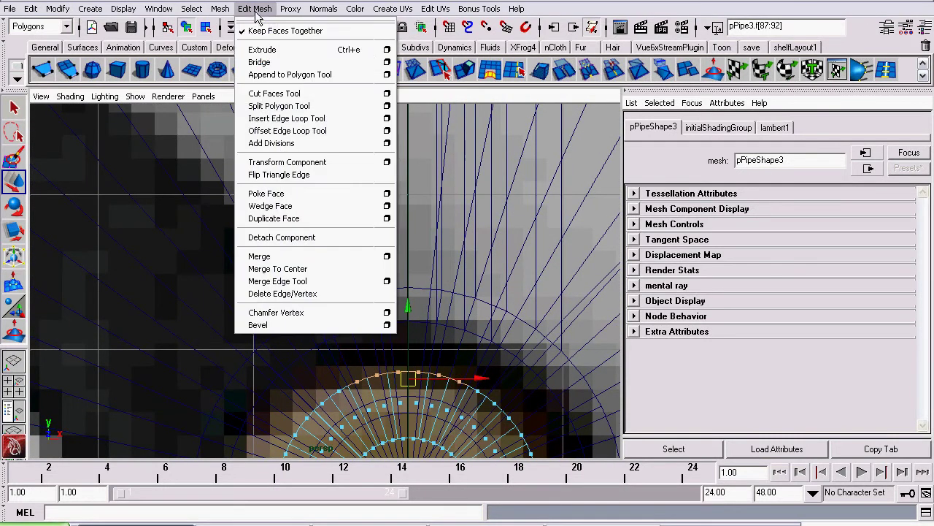
{"action": "left_click", "coordinate": [281, 51]}
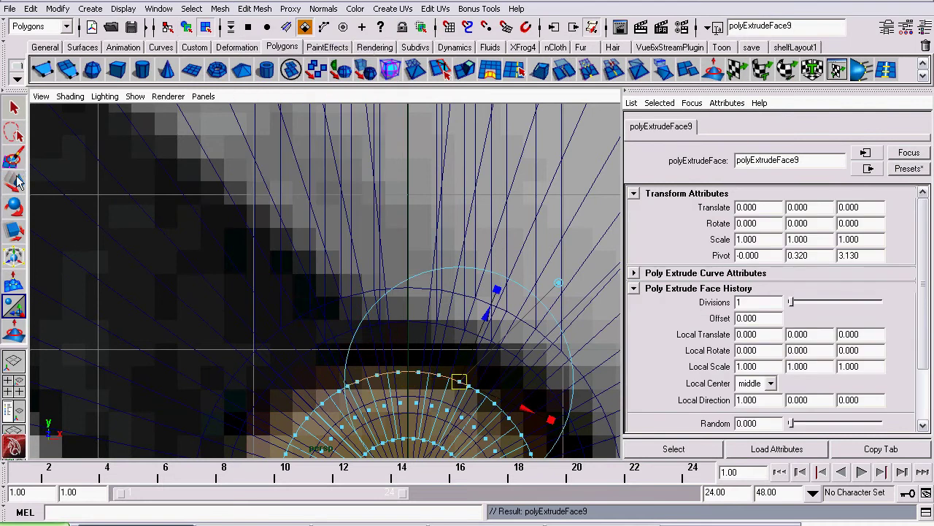
{"action": "scroll", "coordinate": [327, 271], "scroll_direction": "down", "scroll_amount": 5}
{"action": "left_click_drag", "start_coordinate": [341, 226], "coordinate": [340, 151]}
{"action": "scroll", "coordinate": [340, 286], "scroll_direction": "up", "scroll_amount": 5}
{"action": "middle_click_drag", "start_coordinate": [349, 274], "coordinate": [357, 210]}
Step: Return the third ring to object selection and rotate it about Z to line its bar up with the reference's short tail piece
{"action": "right_click_drag", "start_coordinate": [387, 200], "coordinate": [425, 175]}
{"action": "left_click", "coordinate": [390, 212]}
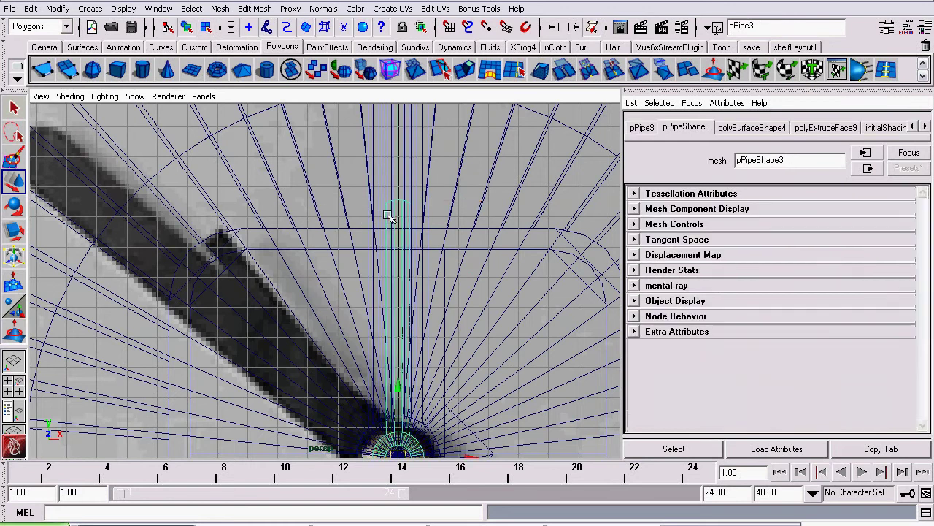
{"action": "left_click", "coordinate": [8, 208]}
{"action": "left_click_drag", "start_coordinate": [382, 356], "coordinate": [319, 402]}
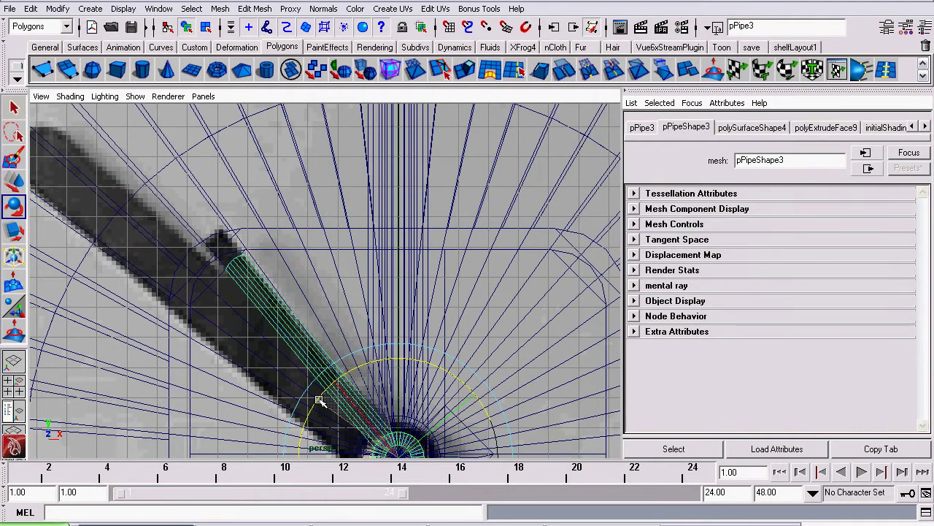
Step: Select the bar's end components and stretch them outward to the tip of the short tail piece in the reference image
{"action": "right_click_drag", "start_coordinate": [242, 262], "coordinate": [212, 247]}
{"action": "left_click_drag", "start_coordinate": [292, 322], "coordinate": [170, 184]}
{"action": "key", "text": "w"}
{"action": "right_click_drag", "start_coordinate": [213, 241], "coordinate": [267, 223]}
Step: Set the third ring's Z rotation to 0
{"action": "left_click", "coordinate": [642, 127]}
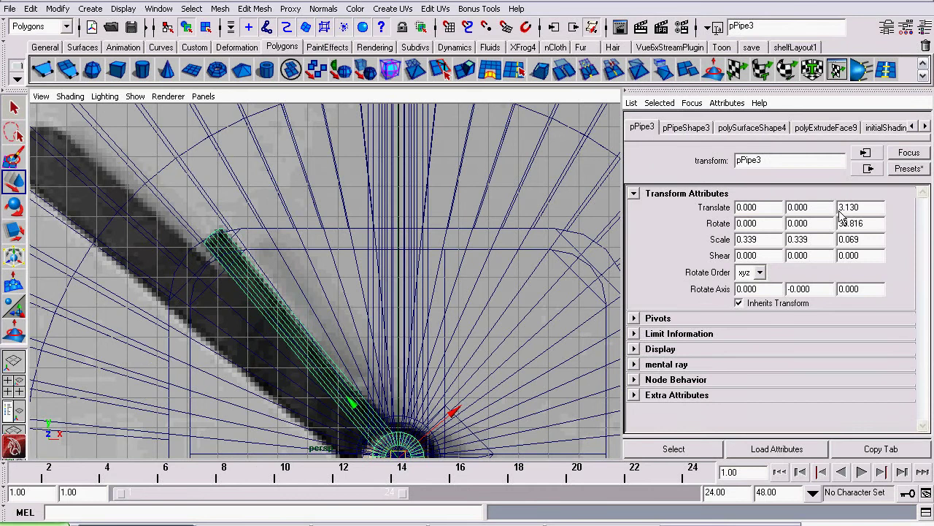
{"action": "left_click_drag", "start_coordinate": [868, 223], "coordinate": [765, 216]}
{"action": "type", "text": "0"}
{"action": "key", "text": "Return"}
Step: Turn the third ring so its bar points straight down, with a Z rotation of exactly 180
{"action": "right_click_drag", "start_coordinate": [477, 216], "coordinate": [421, 261], "text": "alt"}
{"action": "middle_click_drag", "start_coordinate": [411, 308], "coordinate": [394, 233], "text": "alt"}
{"action": "scroll", "coordinate": [393, 233], "scroll_direction": "up", "scroll_amount": 2}
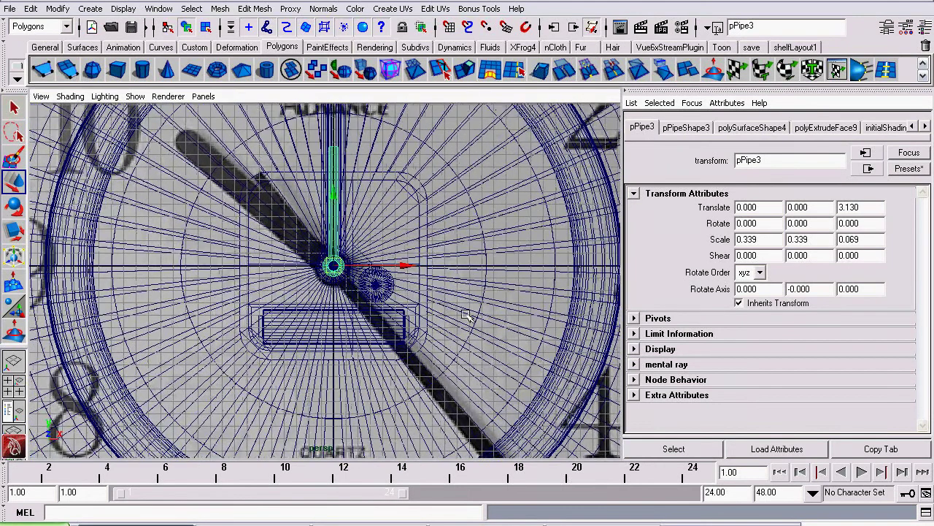
{"action": "middle_click_drag", "start_coordinate": [515, 326], "coordinate": [424, 211], "text": "alt"}
{"action": "right_click_drag", "start_coordinate": [423, 211], "coordinate": [579, 361], "text": "alt"}
{"action": "middle_click_drag", "start_coordinate": [535, 345], "coordinate": [401, 232], "text": "alt"}
{"action": "key", "text": "f"}
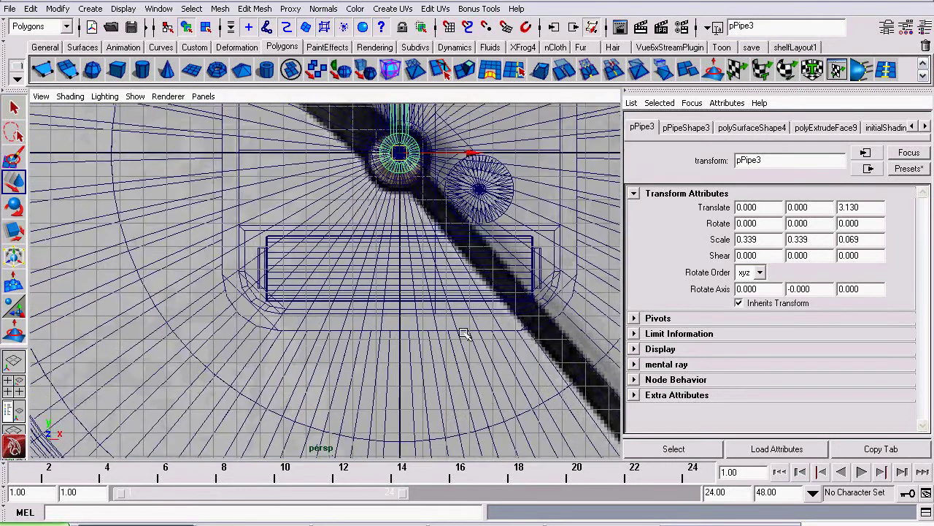
{"action": "middle_click_drag", "start_coordinate": [415, 219], "coordinate": [380, 281], "text": "alt"}
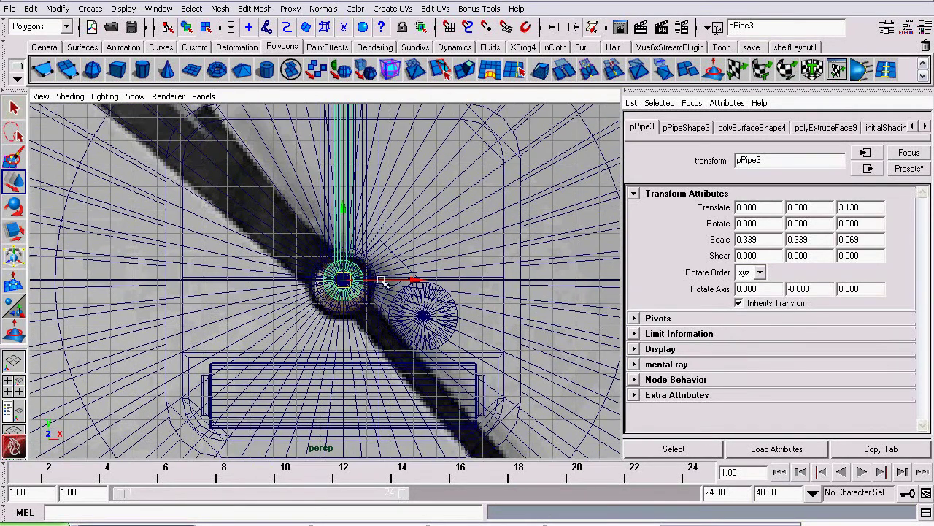
{"action": "left_click", "coordinate": [14, 210]}
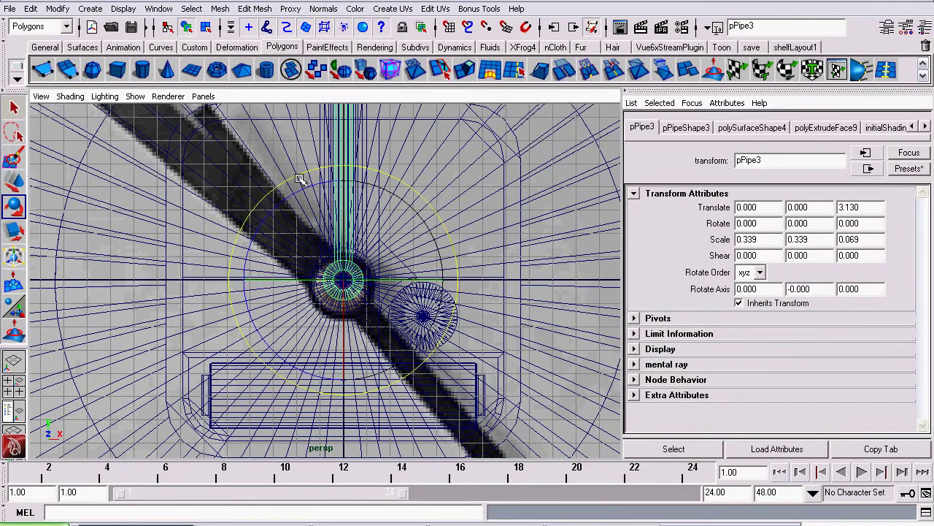
{"action": "left_click_drag", "start_coordinate": [315, 191], "coordinate": [337, 377]}
{"action": "double_click", "coordinate": [855, 223]}
{"action": "type", "text": "18"}
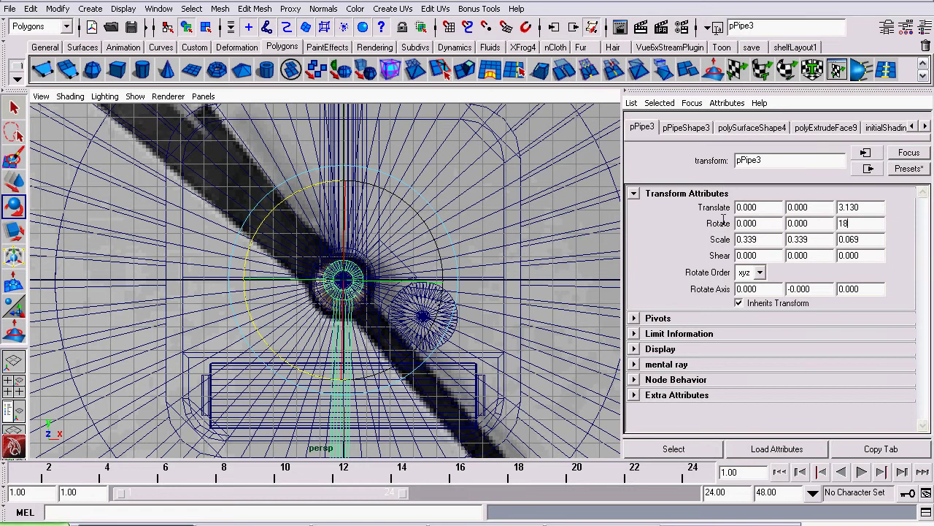
{"action": "type", "text": "0"}
{"action": "key", "text": "Return"}
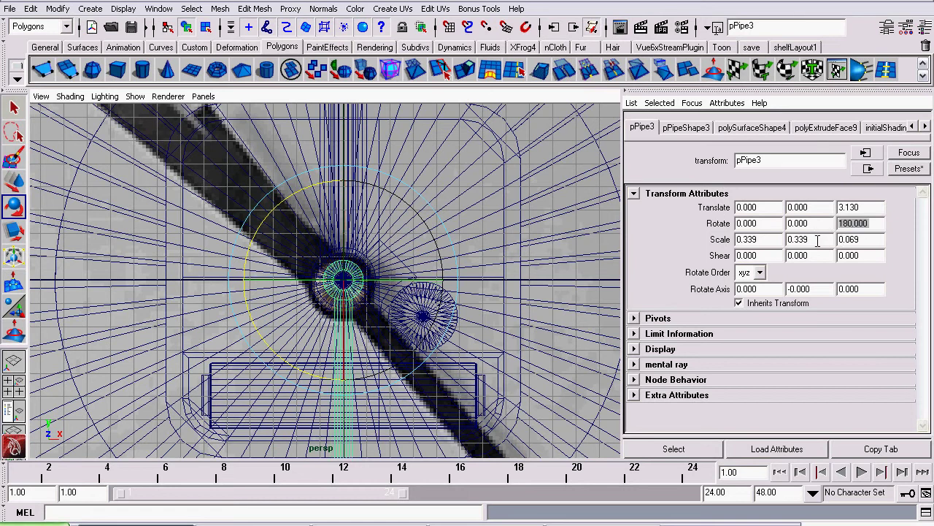
Step: Switch the third ring to face selection and select the four middle outer rim faces at its top
{"action": "right_click_drag", "start_coordinate": [515, 277], "coordinate": [325, 253], "text": "alt"}
{"action": "middle_click_drag", "start_coordinate": [325, 254], "coordinate": [349, 332], "text": "alt"}
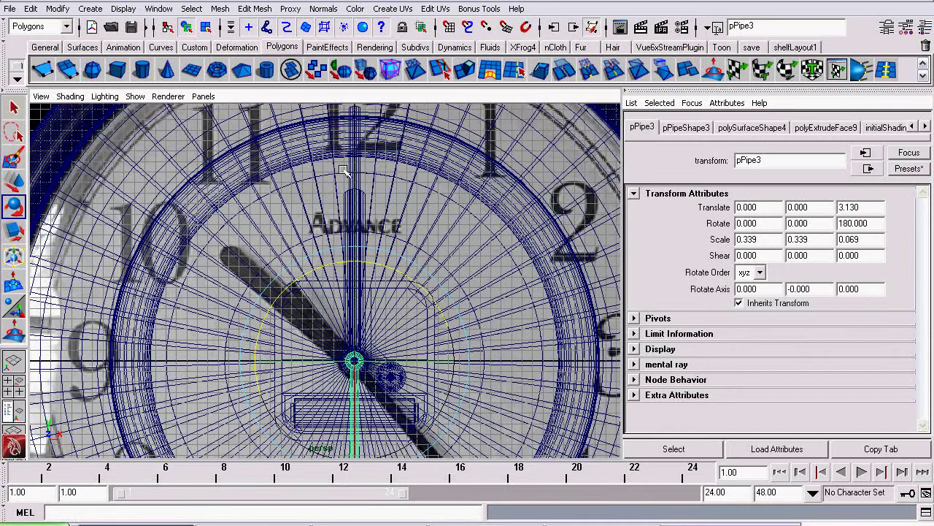
{"action": "middle_click_drag", "start_coordinate": [521, 310], "coordinate": [485, 231], "text": "alt"}
{"action": "scroll", "coordinate": [468, 233], "scroll_direction": "up", "scroll_amount": 5}
{"action": "scroll", "coordinate": [359, 241], "scroll_direction": "up", "scroll_amount": 5}
{"action": "left_click", "coordinate": [209, 30]}
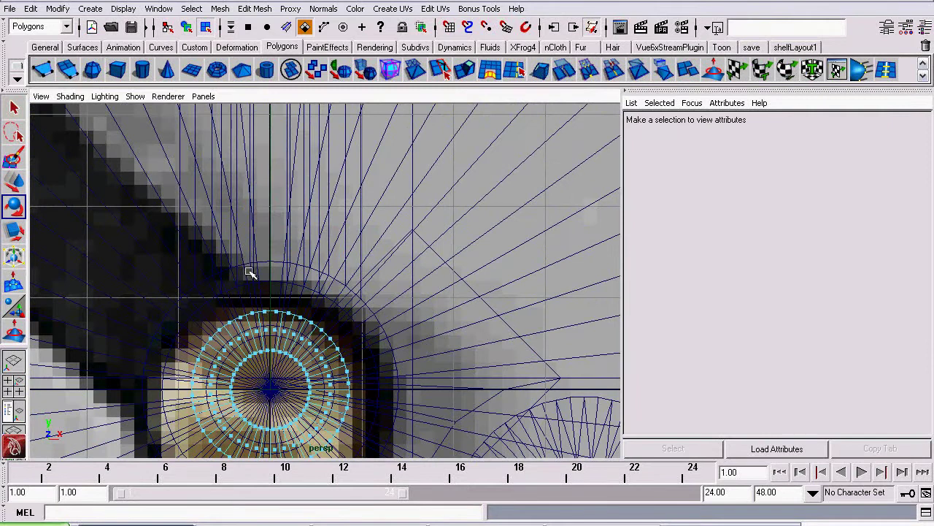
{"action": "middle_click_drag", "start_coordinate": [251, 268], "coordinate": [319, 245], "text": "alt"}
{"action": "scroll", "coordinate": [319, 245], "scroll_direction": "up", "scroll_amount": 2}
{"action": "left_click", "coordinate": [13, 108]}
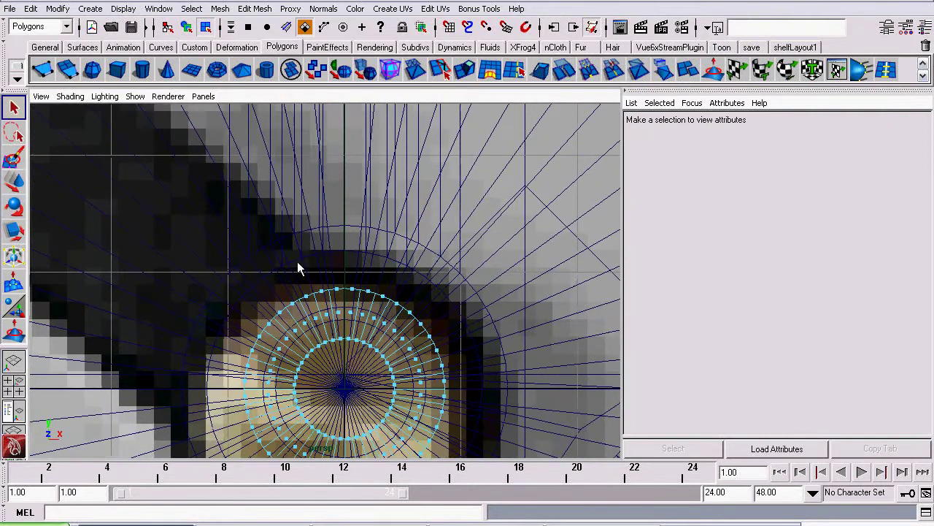
{"action": "left_click_drag", "start_coordinate": [307, 262], "coordinate": [375, 298]}
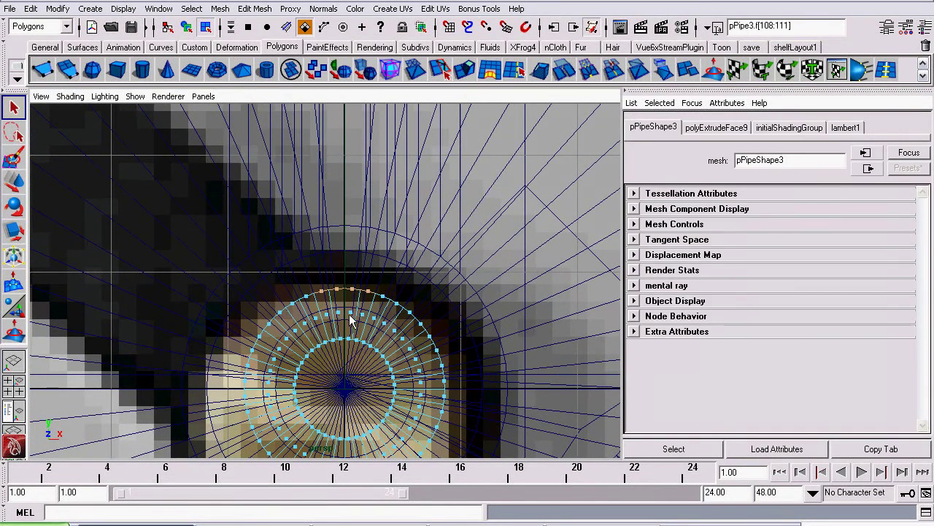
Step: Examine the thin hand at the hub in the reference photo and compare it with the selected rim faces in Maya
{"action": "scroll", "coordinate": [353, 317], "scroll_direction": "down", "scroll_amount": 5}
{"action": "scroll", "coordinate": [358, 322], "scroll_direction": "up", "scroll_amount": 5}
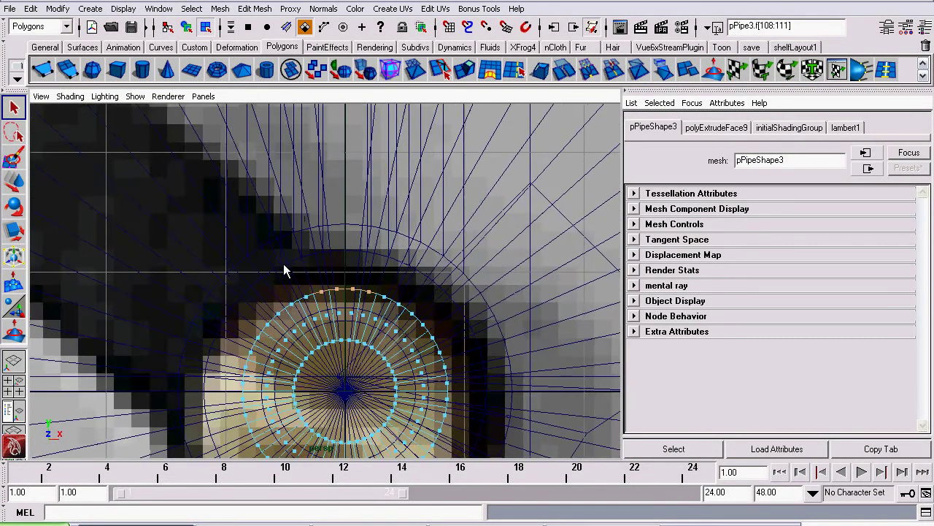
{"action": "left_click", "coordinate": [490, 524]}
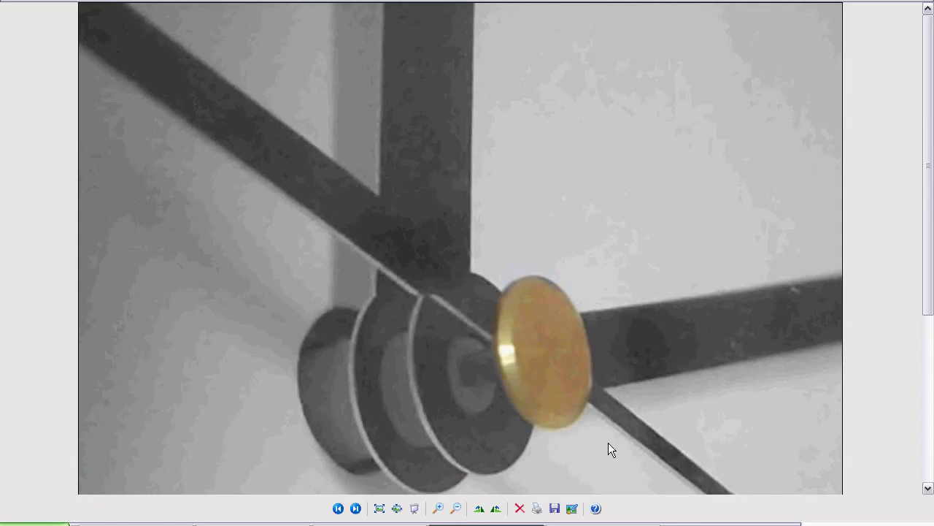
{"action": "left_click", "coordinate": [173, 523]}
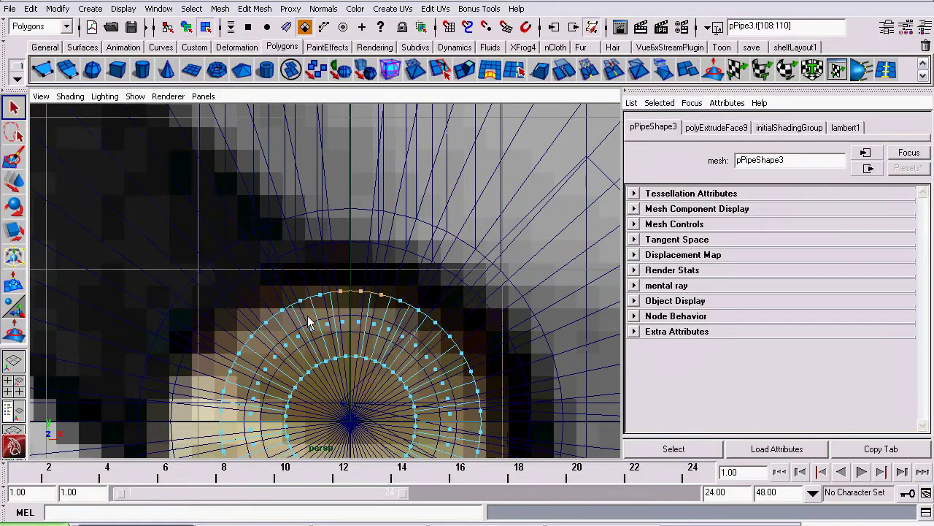
{"action": "scroll", "coordinate": [369, 302], "scroll_direction": "down", "scroll_amount": 5}
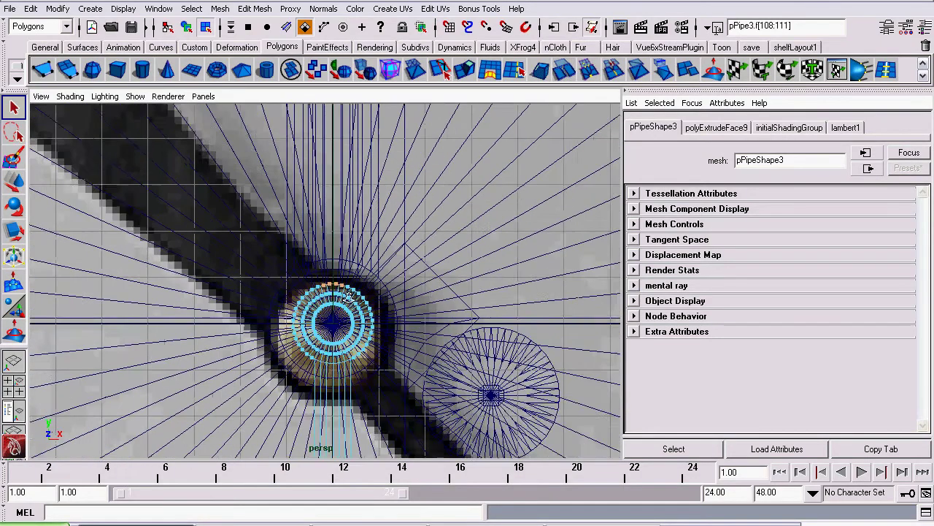
Step: Extrude the four selected rim faces and move them straight up to the height of the existing long hand's tip
{"action": "left_click", "coordinate": [263, 10]}
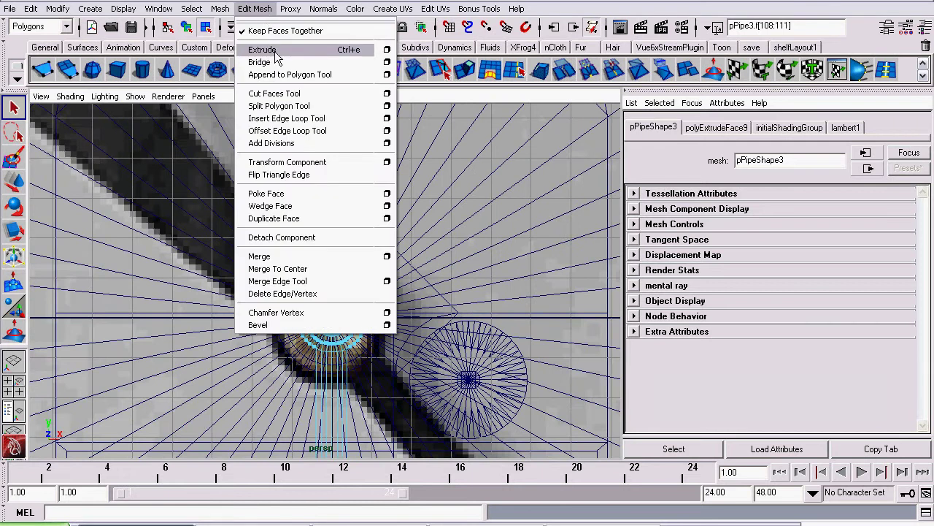
{"action": "left_click", "coordinate": [248, 51]}
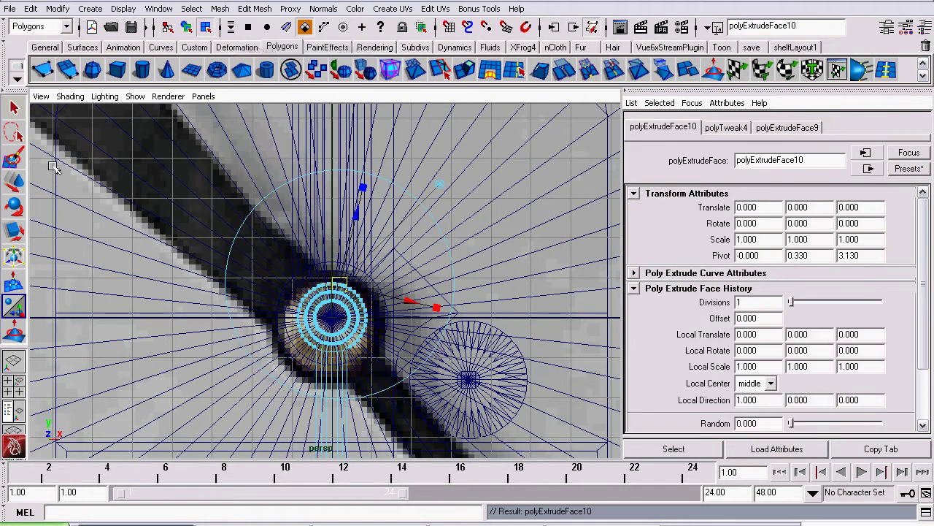
{"action": "left_click", "coordinate": [14, 186]}
{"action": "scroll", "coordinate": [280, 266], "scroll_direction": "down", "scroll_amount": 5}
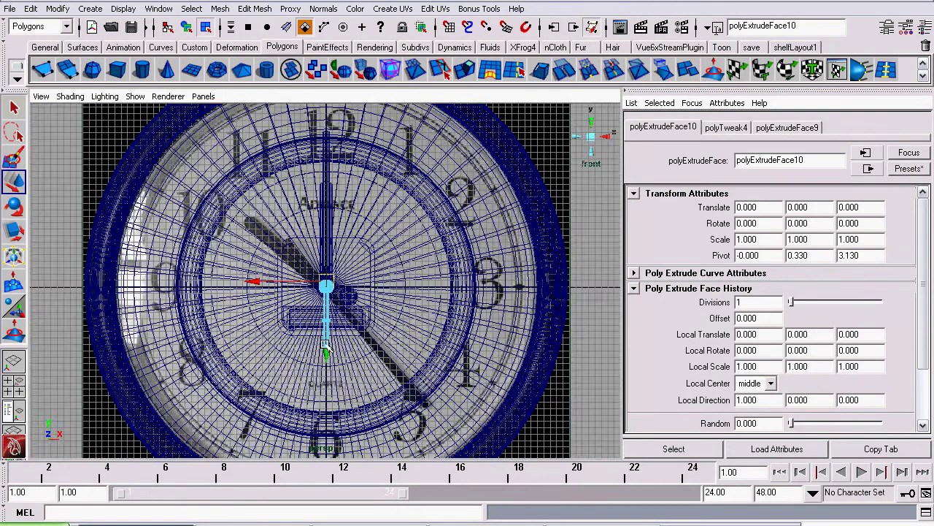
{"action": "left_click_drag", "start_coordinate": [326, 349], "coordinate": [322, 201]}
{"action": "scroll", "coordinate": [321, 198], "scroll_direction": "up", "scroll_amount": 2}
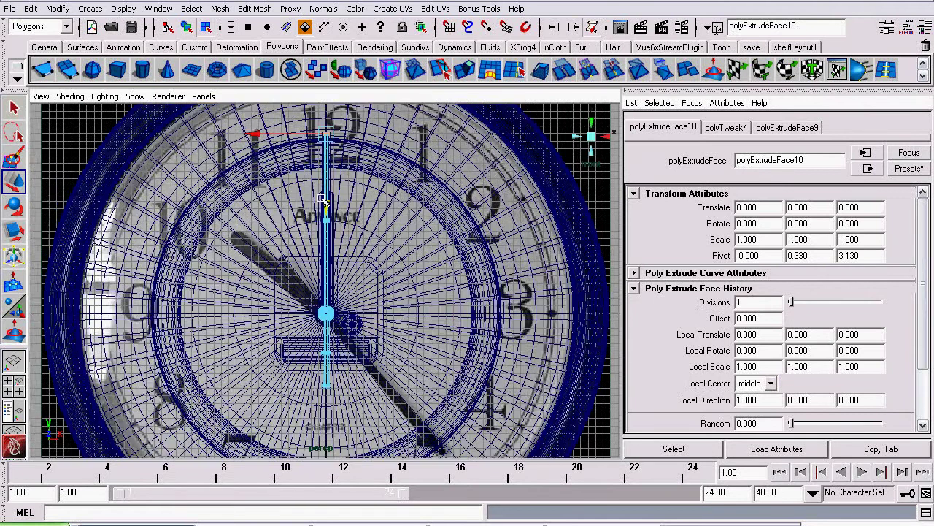
Step: Scale the end faces of the new extrusion down horizontally so the hand tapers to a narrow tip
{"action": "scroll", "coordinate": [322, 200], "scroll_direction": "up", "scroll_amount": 5}
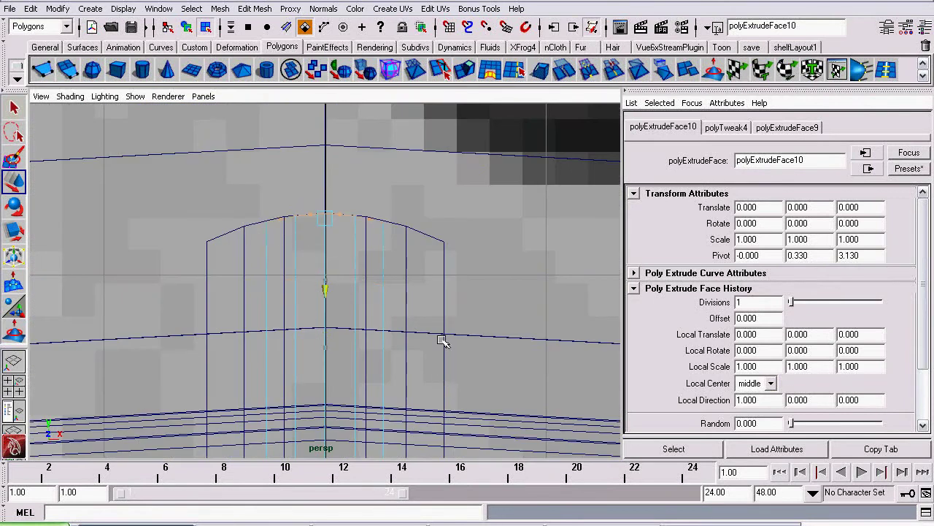
{"action": "scroll", "coordinate": [417, 333], "scroll_direction": "down", "scroll_amount": 5}
{"action": "scroll", "coordinate": [416, 334], "scroll_direction": "up", "scroll_amount": 1}
{"action": "scroll", "coordinate": [417, 334], "scroll_direction": "up", "scroll_amount": 2}
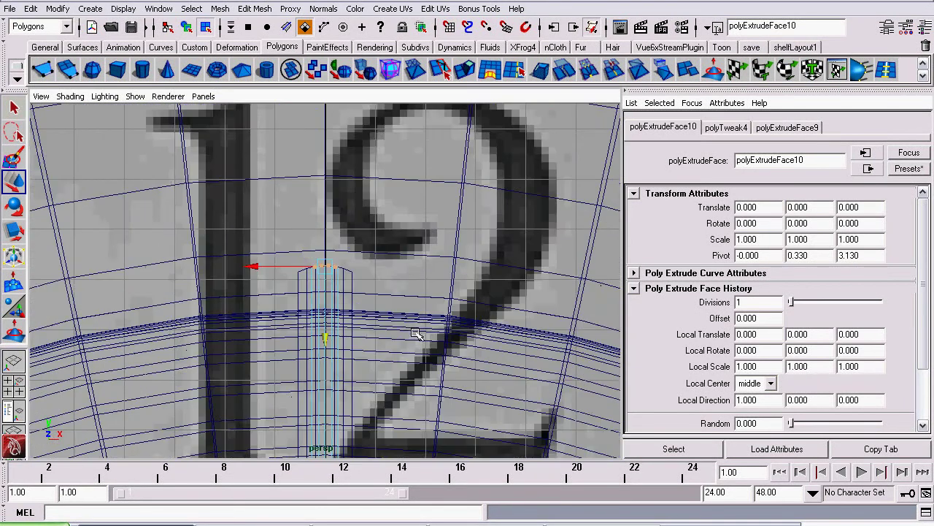
{"action": "left_click", "coordinate": [9, 227]}
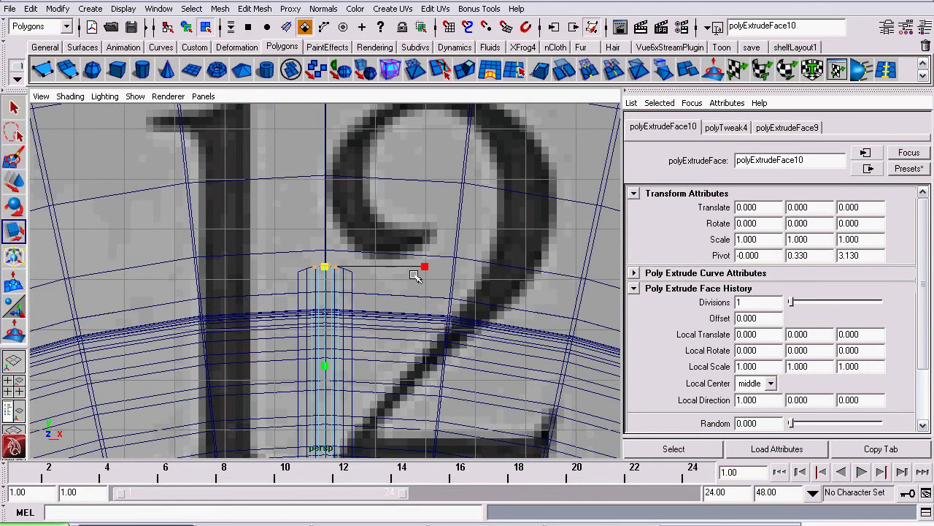
{"action": "scroll", "coordinate": [300, 283], "scroll_direction": "up", "scroll_amount": 4}
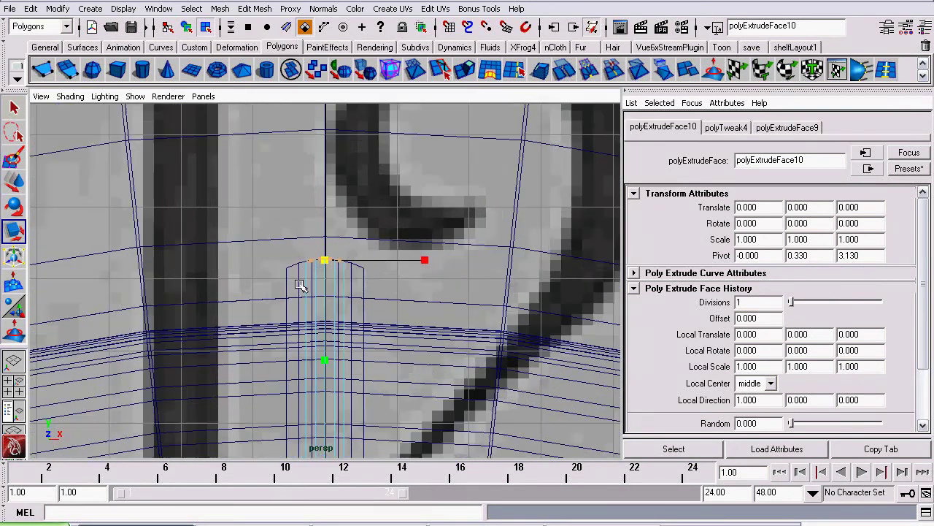
{"action": "left_click_drag", "start_coordinate": [425, 248], "coordinate": [355, 247]}
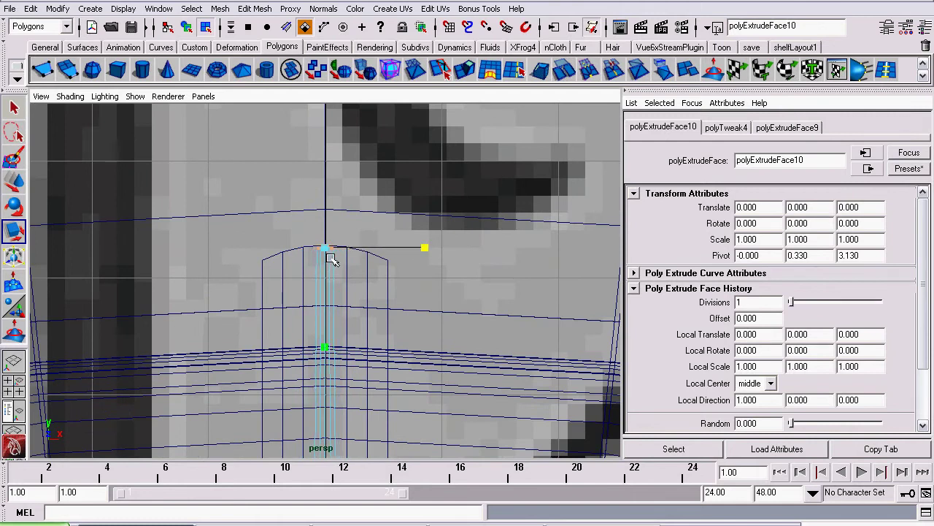
Step: Return to object selection and show the whole clock smooth-shaded in an angled perspective view with nothing selected
{"action": "right_click_drag", "start_coordinate": [331, 258], "coordinate": [371, 224]}
{"action": "scroll", "coordinate": [356, 247], "scroll_direction": "down", "scroll_amount": 10}
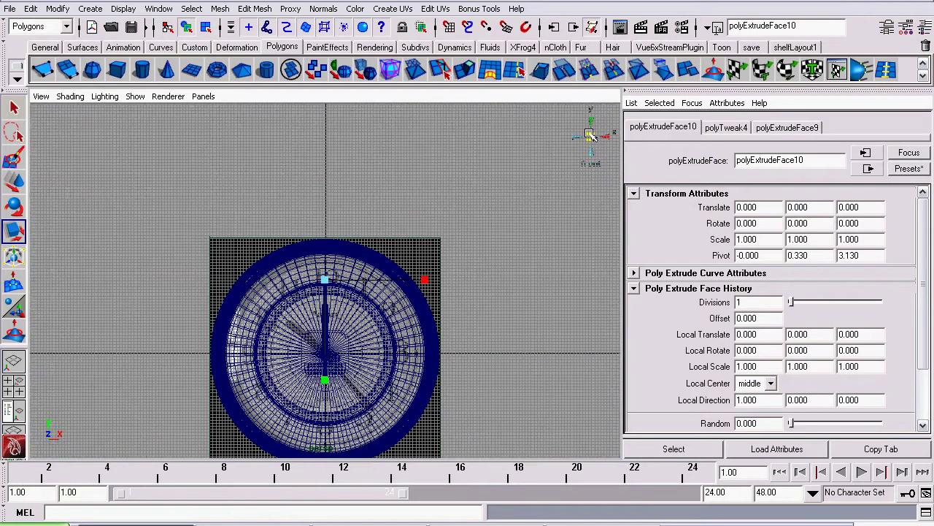
{"action": "left_click", "coordinate": [589, 136]}
{"action": "left_click_drag", "start_coordinate": [555, 154], "coordinate": [117, 164], "text": "alt"}
{"action": "left_click", "coordinate": [70, 96]}
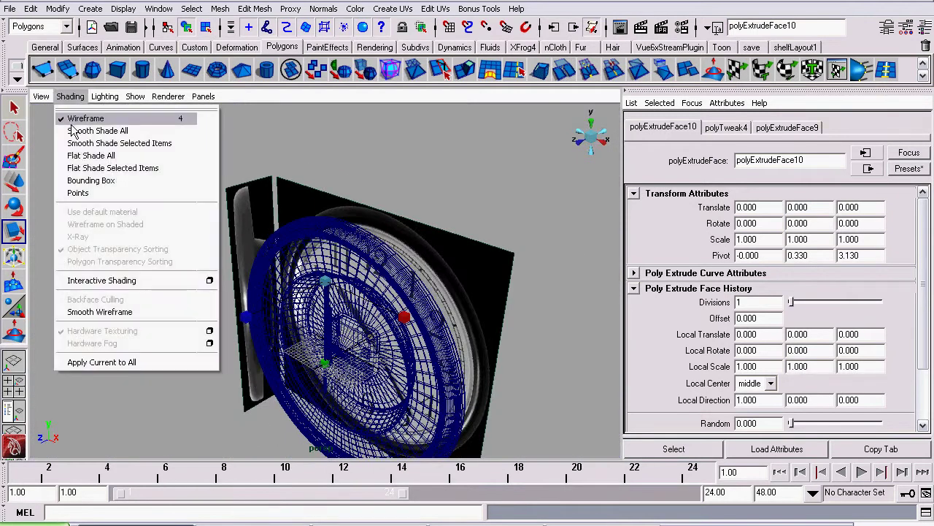
{"action": "left_click", "coordinate": [73, 130]}
{"action": "left_click", "coordinate": [52, 159]}
{"action": "scroll", "coordinate": [307, 267], "scroll_direction": "up", "scroll_amount": 5}
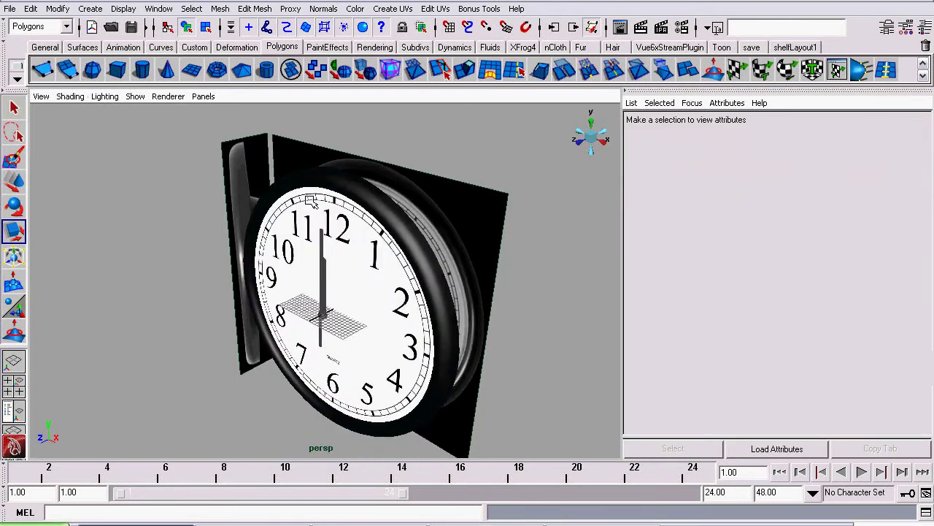
{"action": "left_click_drag", "start_coordinate": [301, 287], "coordinate": [353, 254], "text": "alt"}
Step: Try rotating the thin third hand and the long second hand about the hub to different clock positions
{"action": "left_click", "coordinate": [309, 209]}
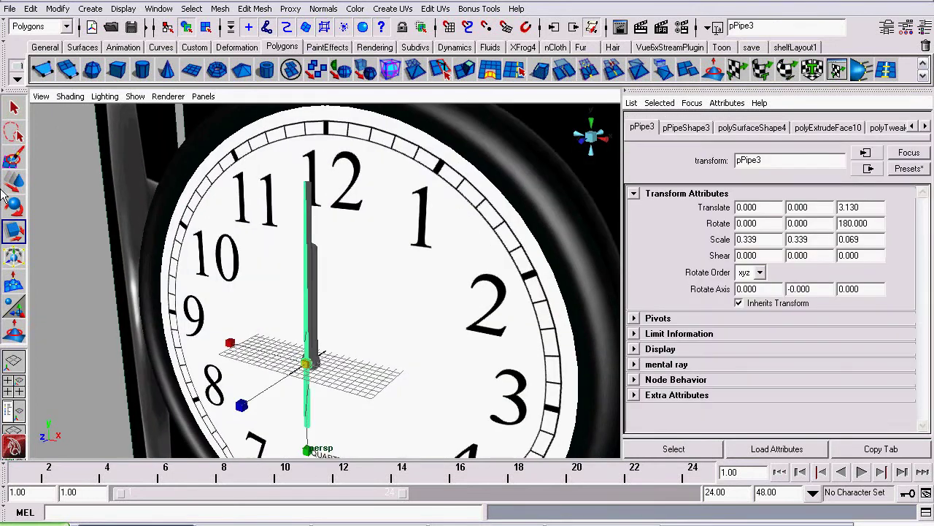
{"action": "left_click", "coordinate": [19, 210]}
{"action": "left_click_drag", "start_coordinate": [352, 293], "coordinate": [325, 223]}
{"action": "left_click", "coordinate": [310, 200]}
{"action": "left_click_drag", "start_coordinate": [357, 290], "coordinate": [383, 330]}
{"action": "left_click", "coordinate": [97, 186]}
{"action": "left_click_drag", "start_coordinate": [117, 208], "coordinate": [278, 222], "text": "alt"}
Step: Undo the test rotations of both hands
{"action": "key", "text": "ctrl+z"}
{"action": "key", "text": "ctrl+z"}
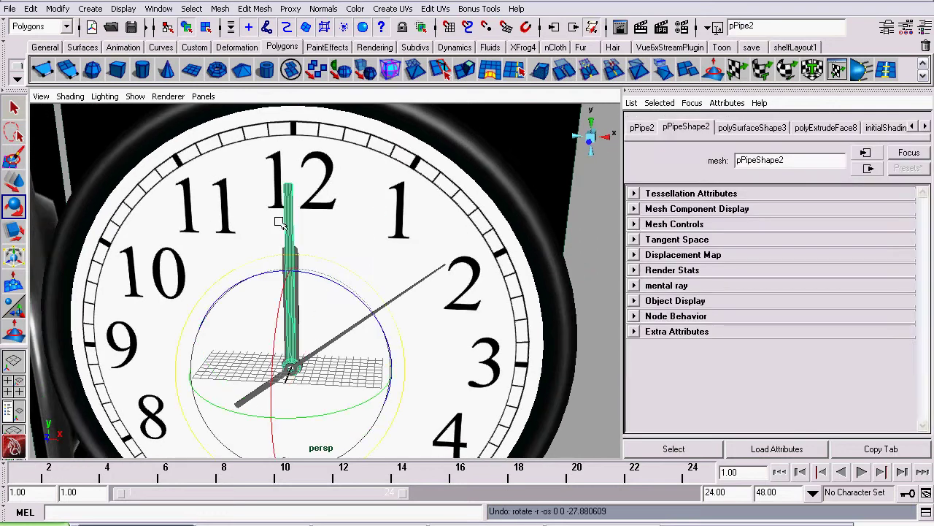
{"action": "key", "text": "ctrl+z"}
Step: Save the scene over part9.mb in the Clock folder and clear the selection
{"action": "left_click", "coordinate": [10, 9]}
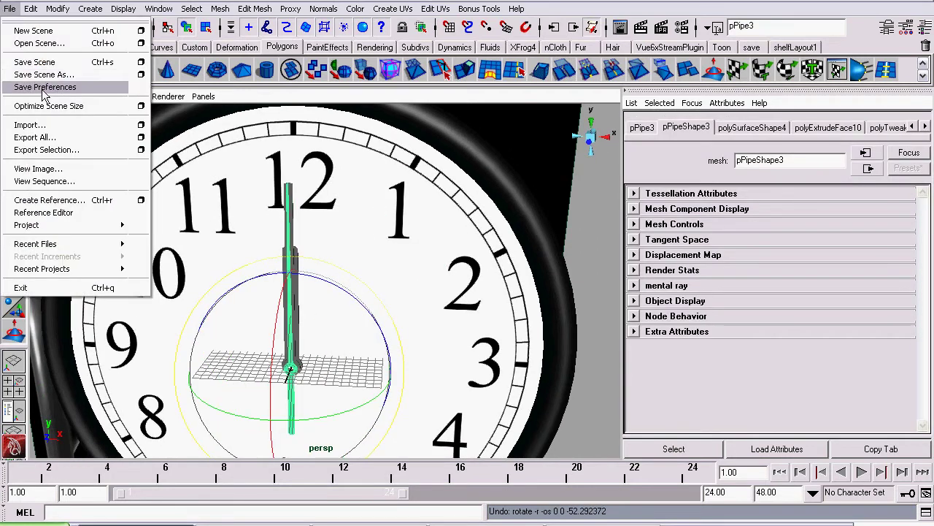
{"action": "left_click", "coordinate": [43, 78]}
{"action": "left_click", "coordinate": [368, 192]}
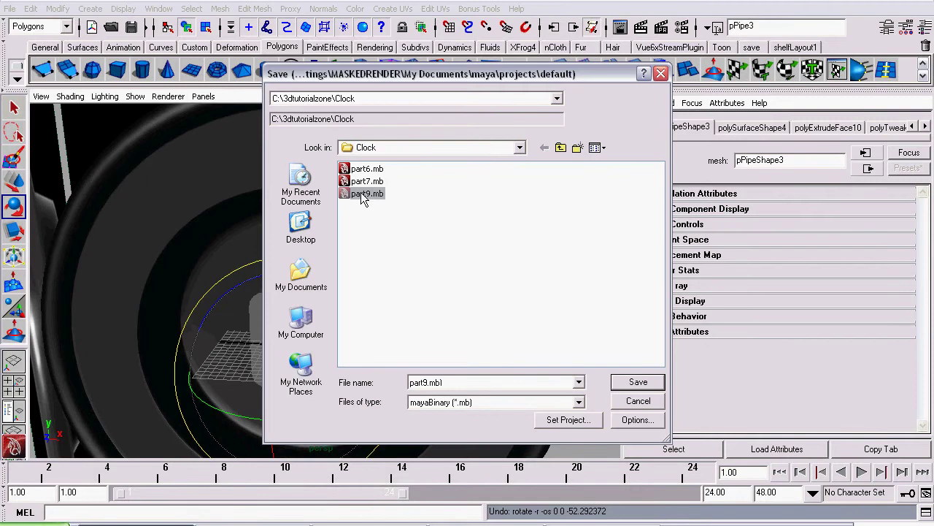
{"action": "left_click", "coordinate": [656, 382]}
{"action": "left_click", "coordinate": [438, 281]}
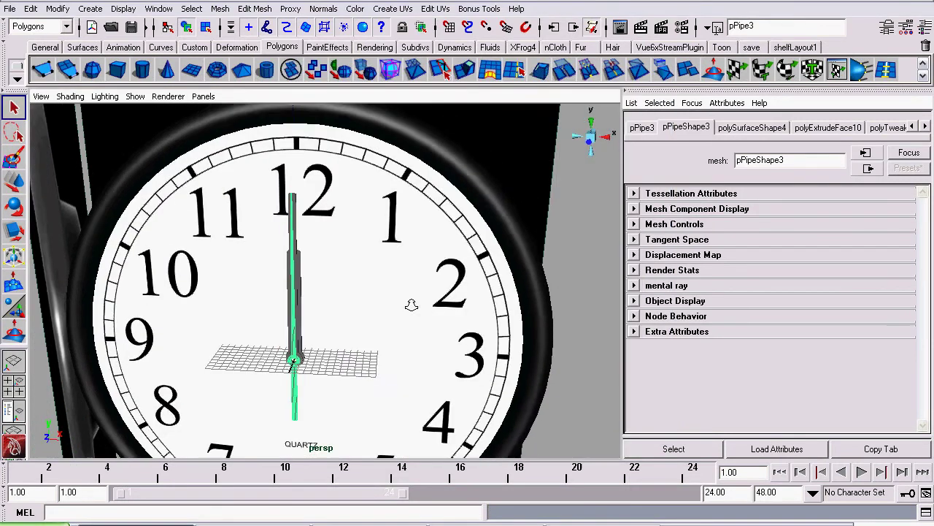
{"action": "left_click", "coordinate": [73, 225]}
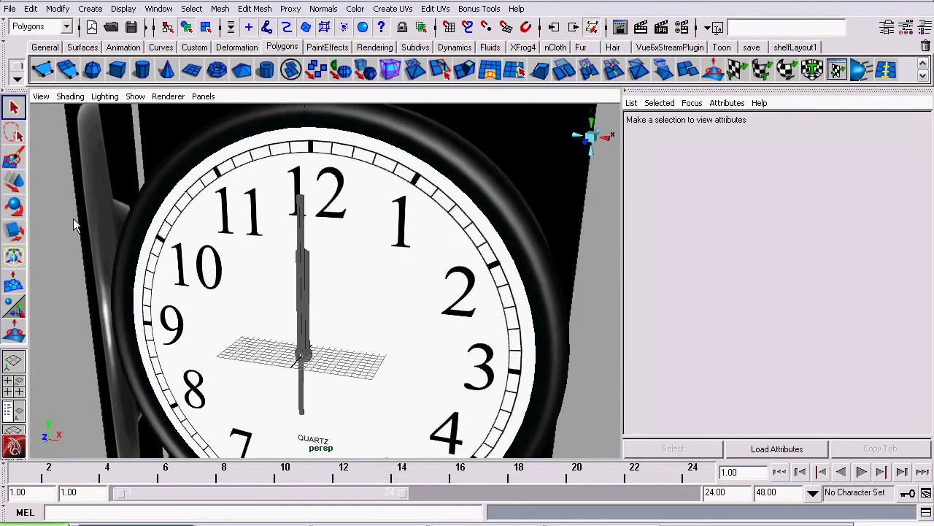
{"action": "middle_click_drag", "start_coordinate": [211, 322], "coordinate": [275, 236], "text": "alt"}
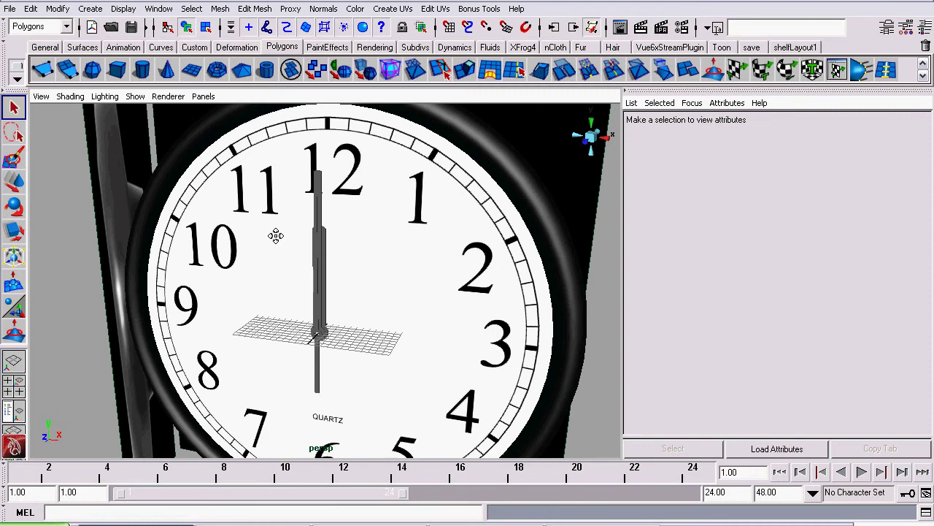